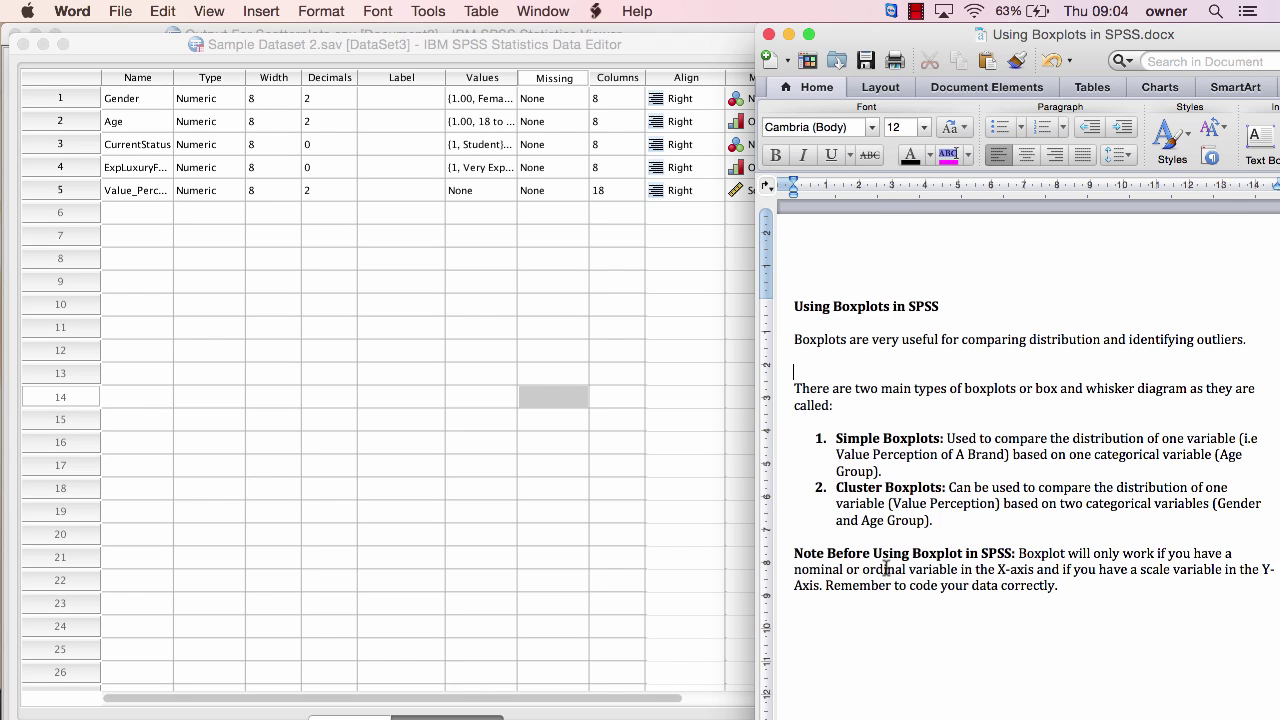
- Launch Chart Builder from the Graphs menu and accept the measurement-level notice
{"action": "left_click", "coordinate": [737, 197]}
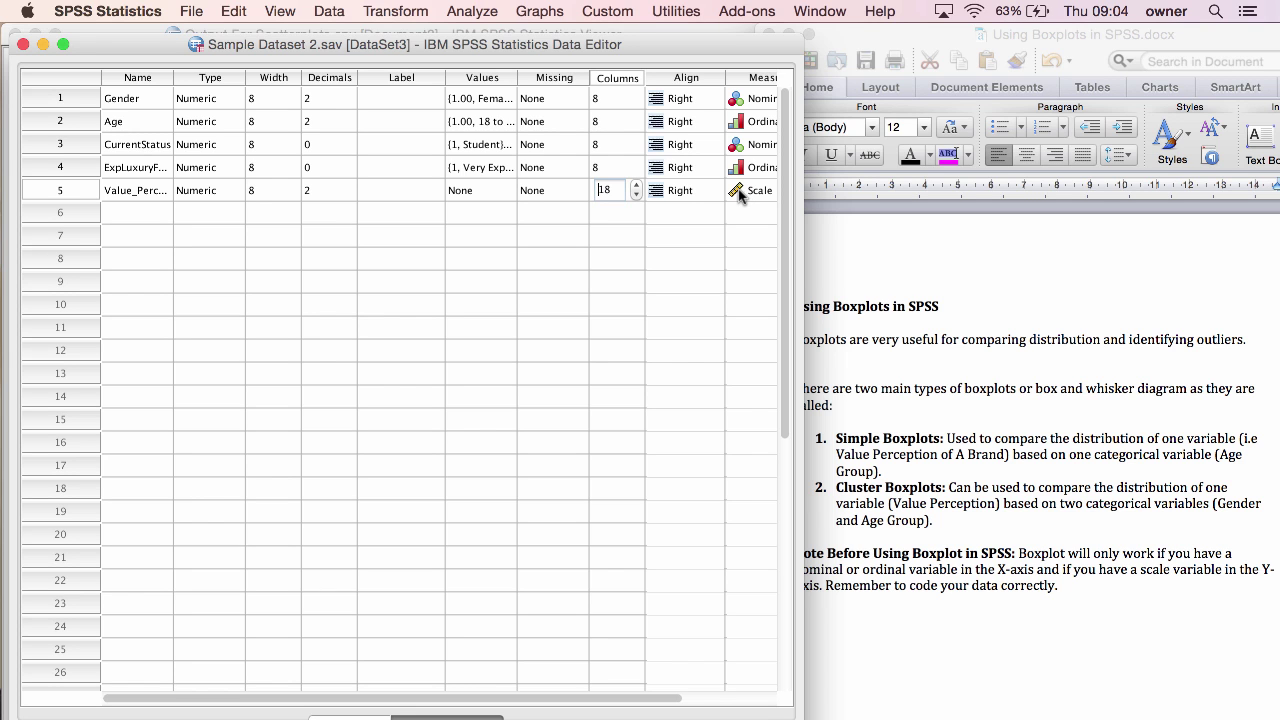
{"action": "left_click", "coordinate": [540, 11]}
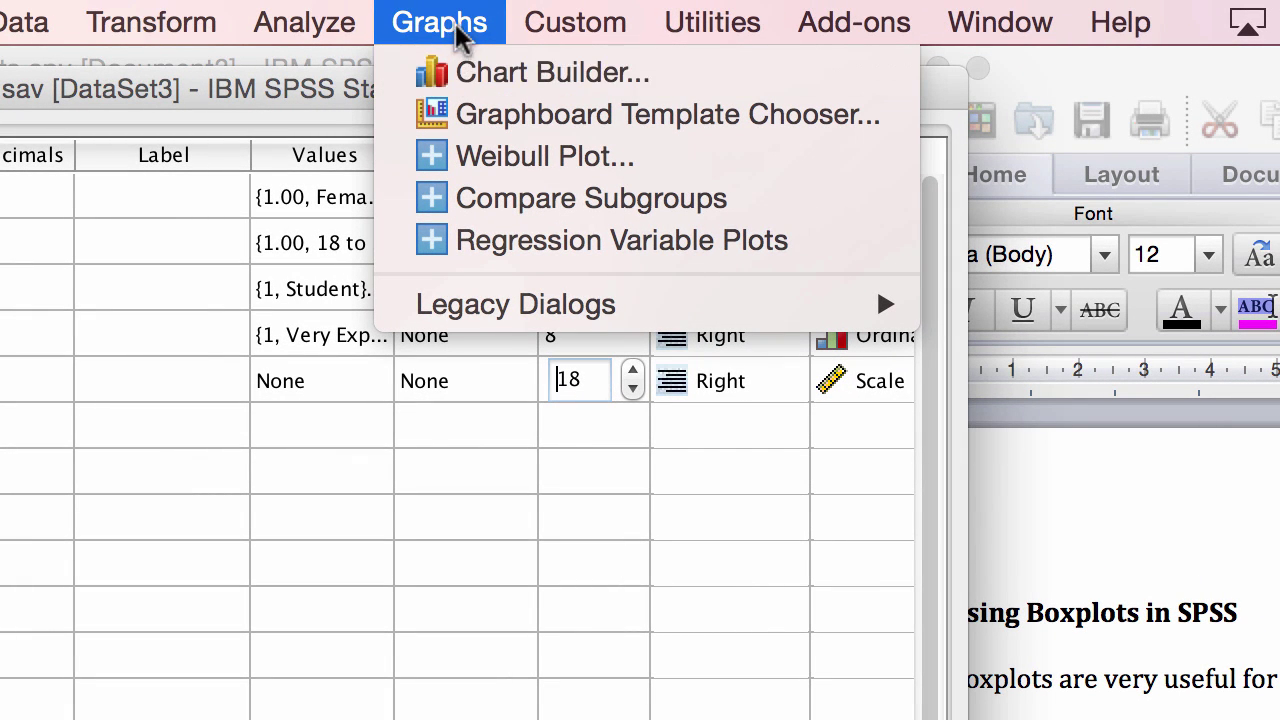
{"action": "mouse_move", "coordinate": [611, 295]}
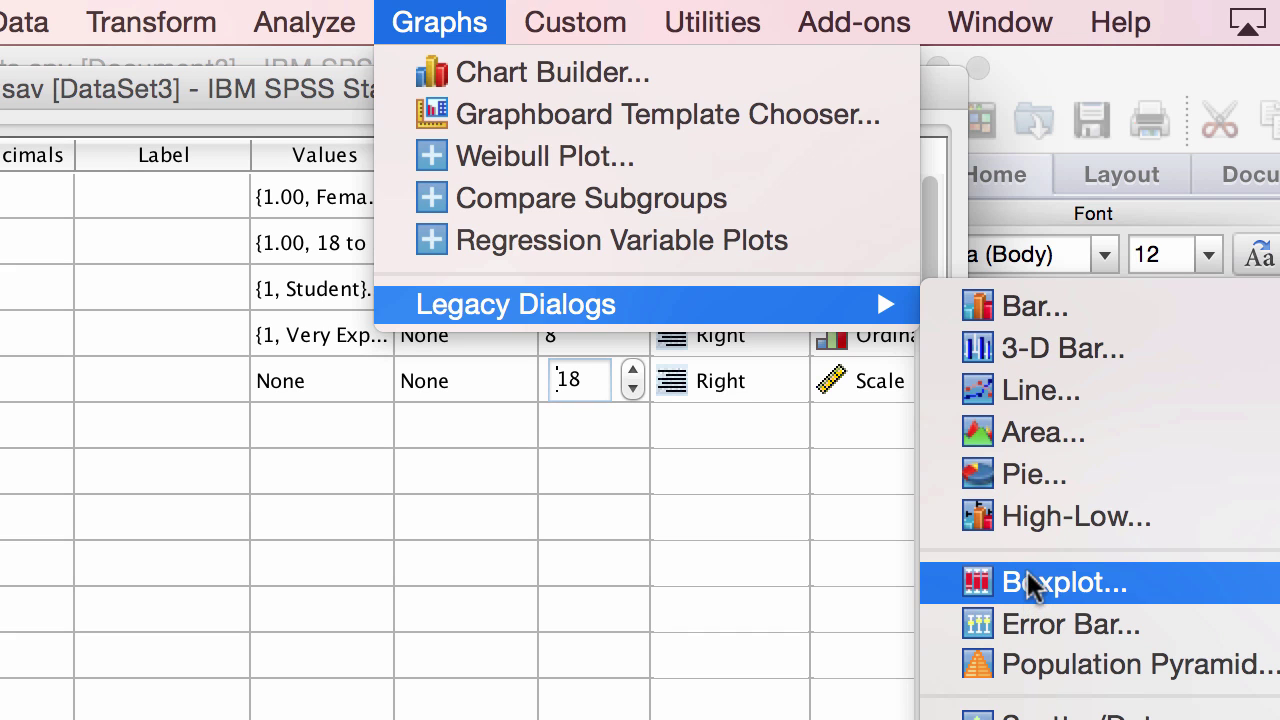
{"action": "left_click", "coordinate": [500, 72]}
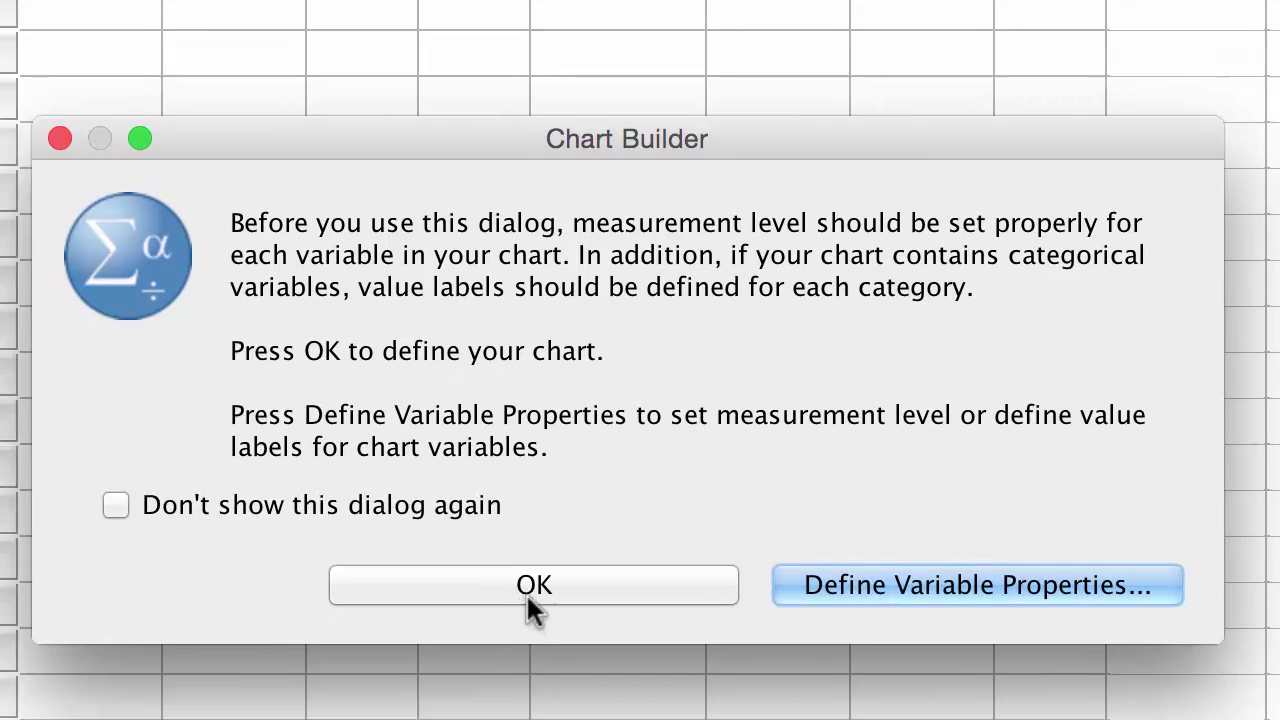
{"action": "left_click", "coordinate": [528, 606]}
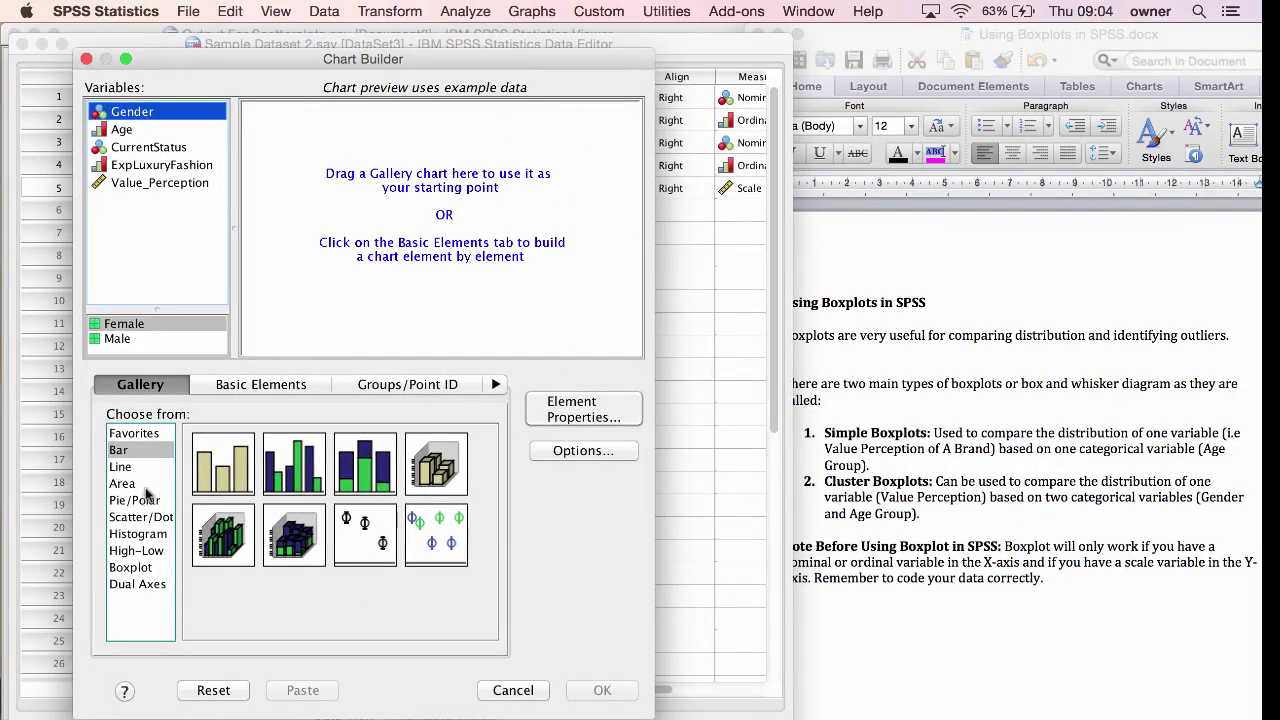
- Start a simple boxplot with Value_Perception on the Y-axis and Age on the X-axis
{"action": "left_click", "coordinate": [135, 570]}
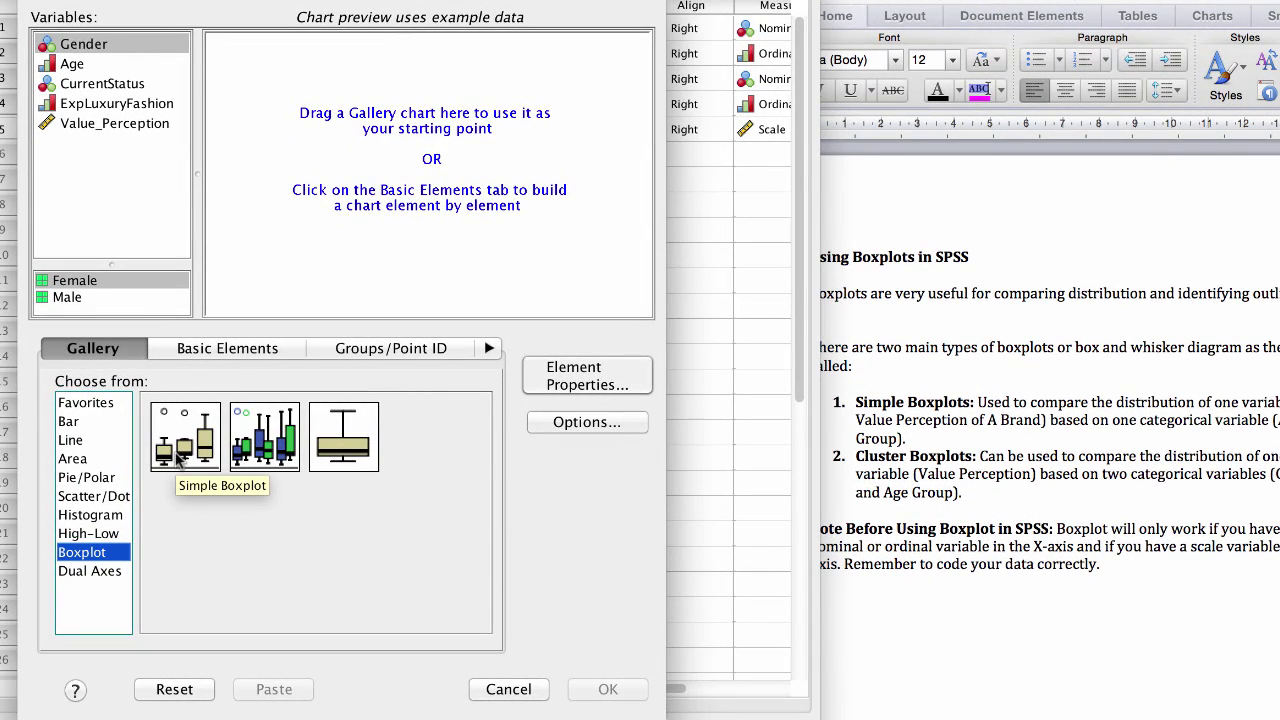
{"action": "double_click", "coordinate": [180, 450]}
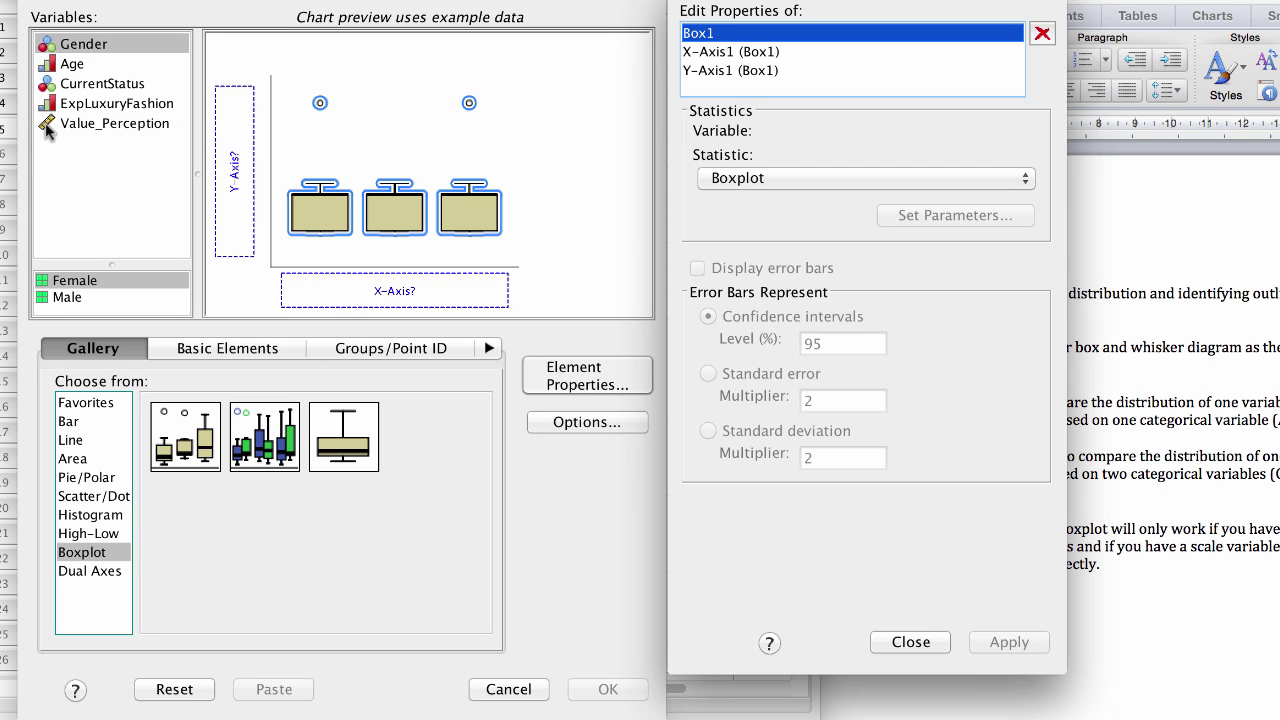
{"action": "left_click_drag", "start_coordinate": [70, 128], "coordinate": [236, 142]}
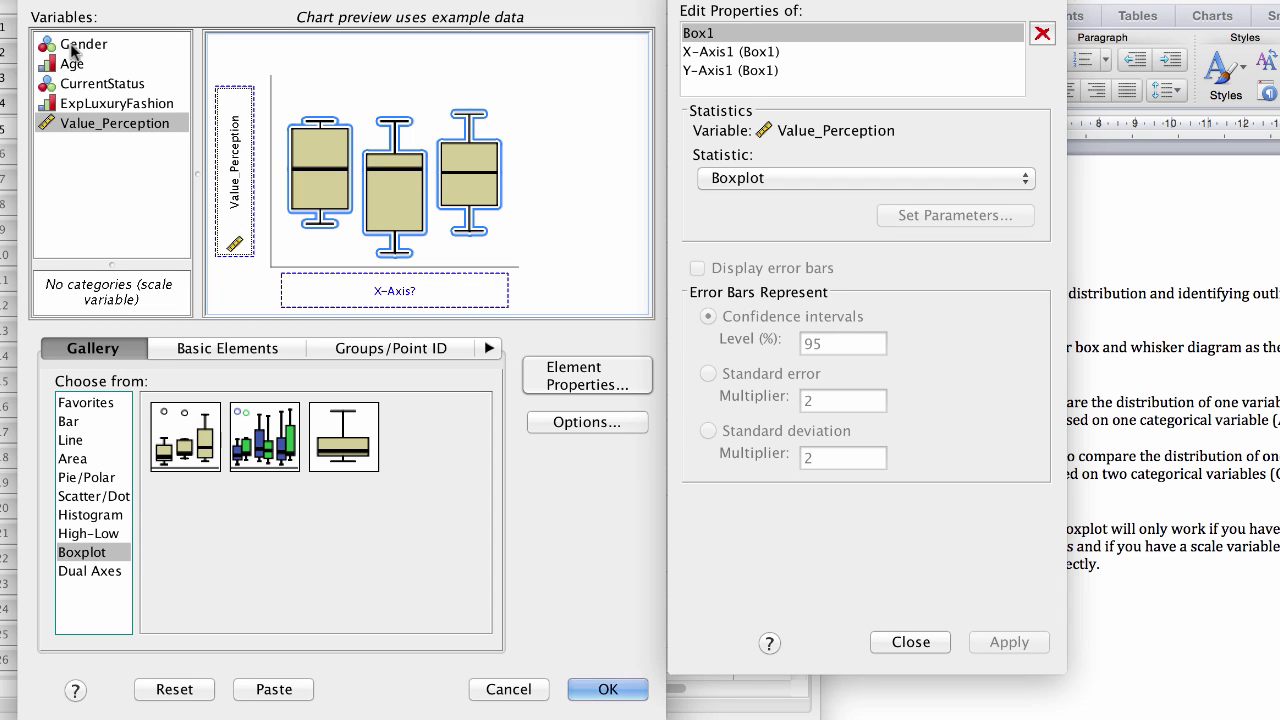
{"action": "left_click", "coordinate": [56, 65]}
{"action": "left_click_drag", "start_coordinate": [56, 65], "coordinate": [380, 295]}
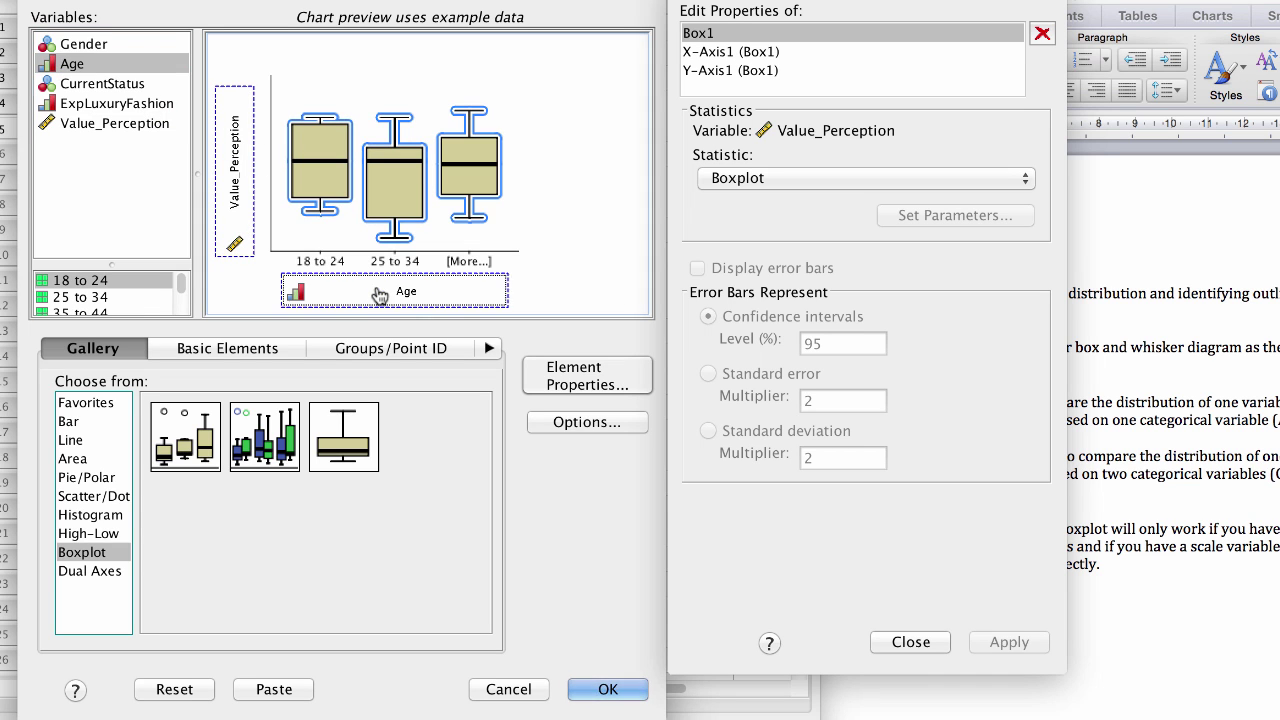
- Check both axes, add the title 'Value Perception Across Age Group', and generate the boxplot
{"action": "left_click", "coordinate": [736, 52]}
{"action": "left_click", "coordinate": [733, 70]}
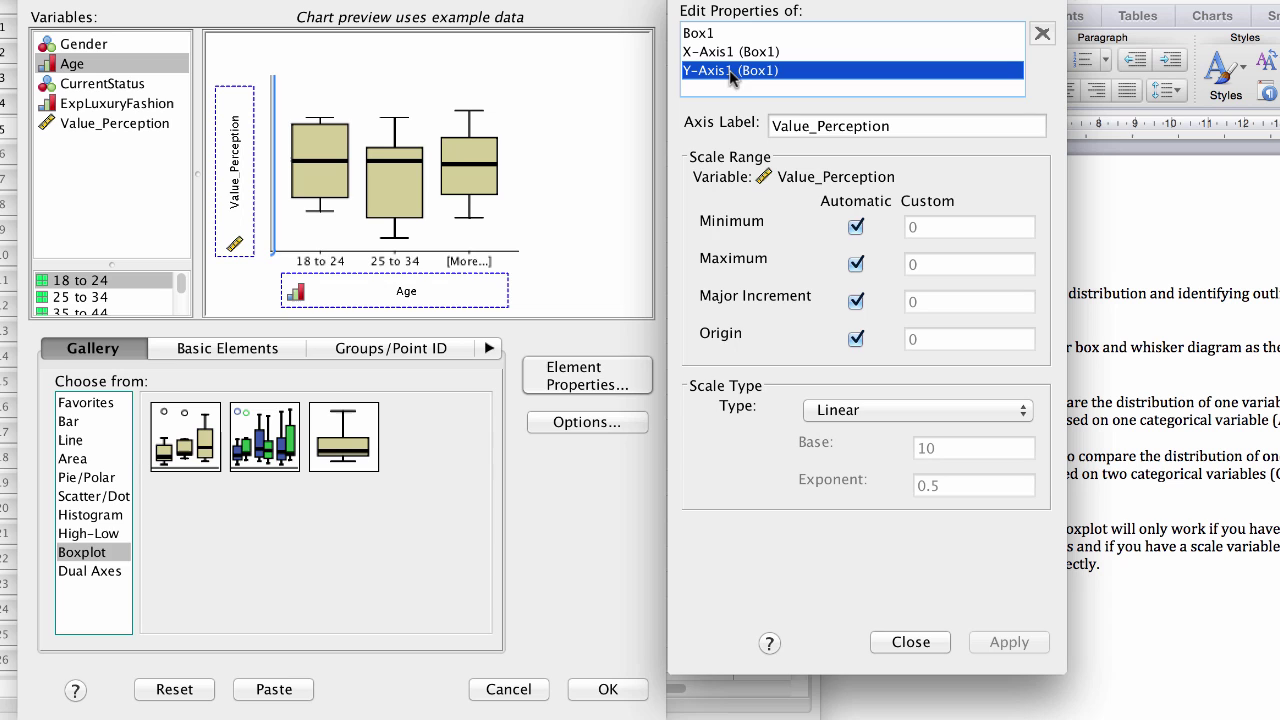
{"action": "left_click", "coordinate": [489, 348]}
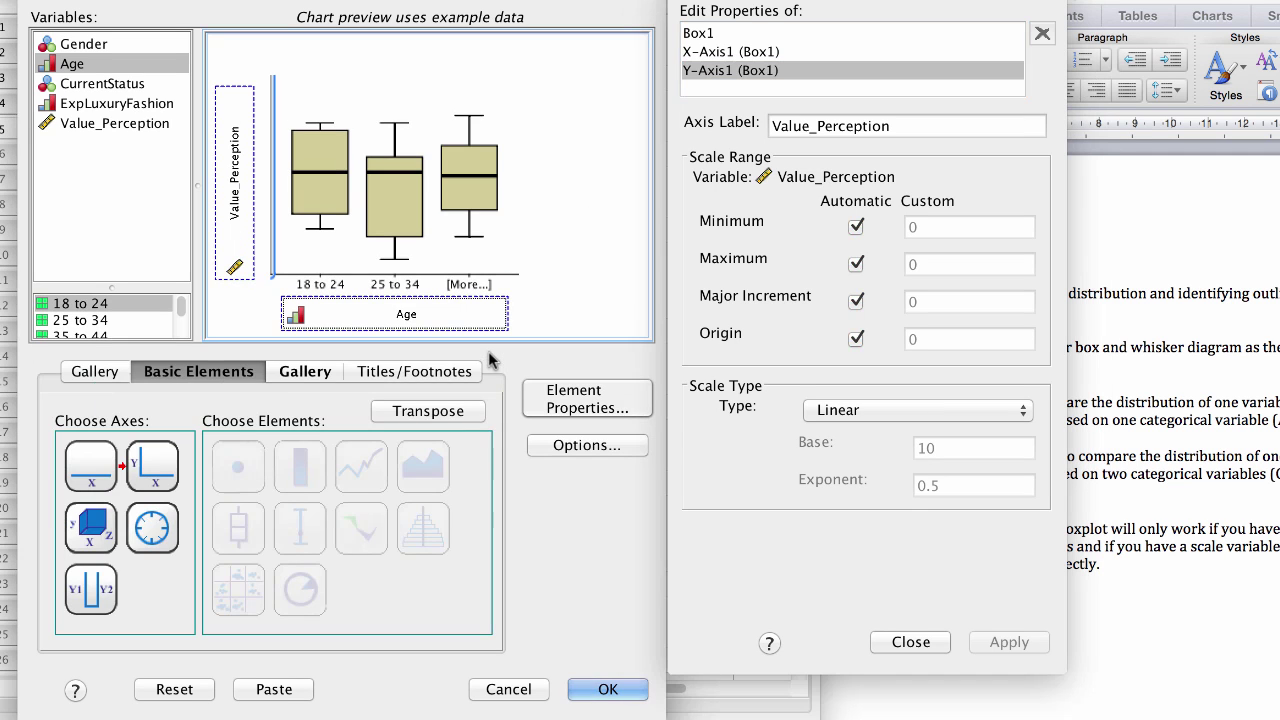
{"action": "left_click", "coordinate": [429, 371]}
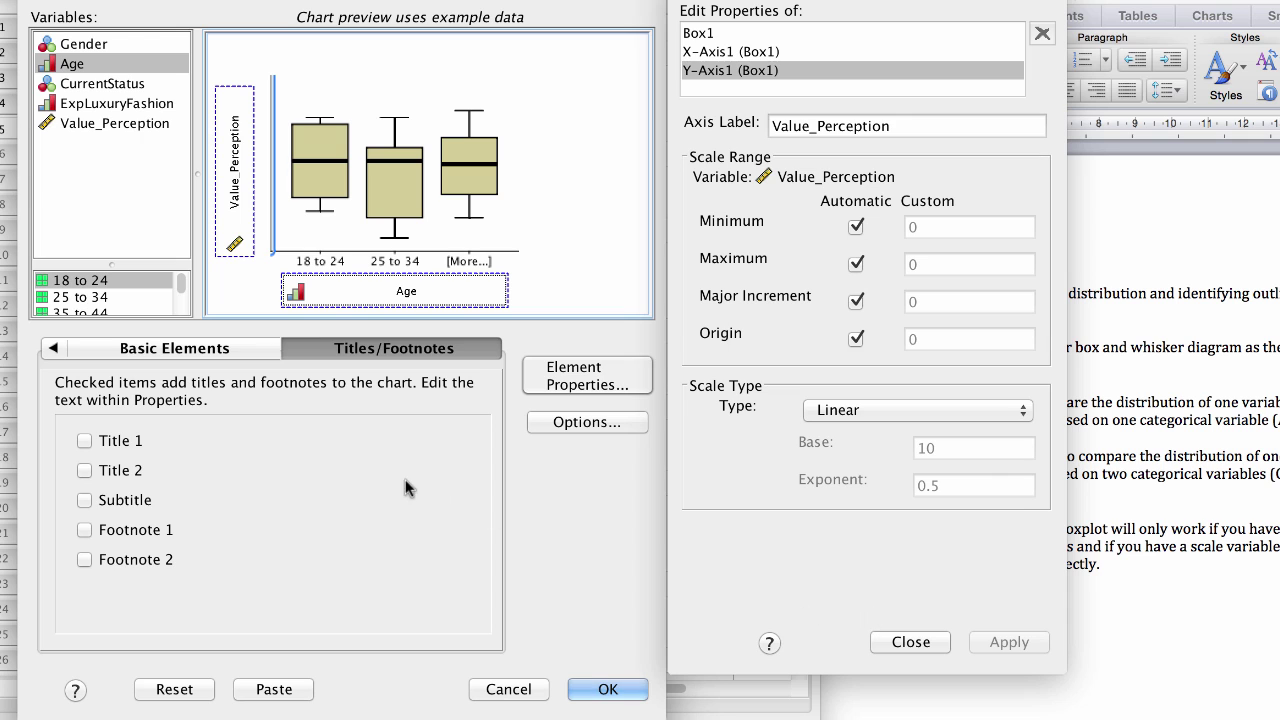
{"action": "left_click", "coordinate": [84, 440]}
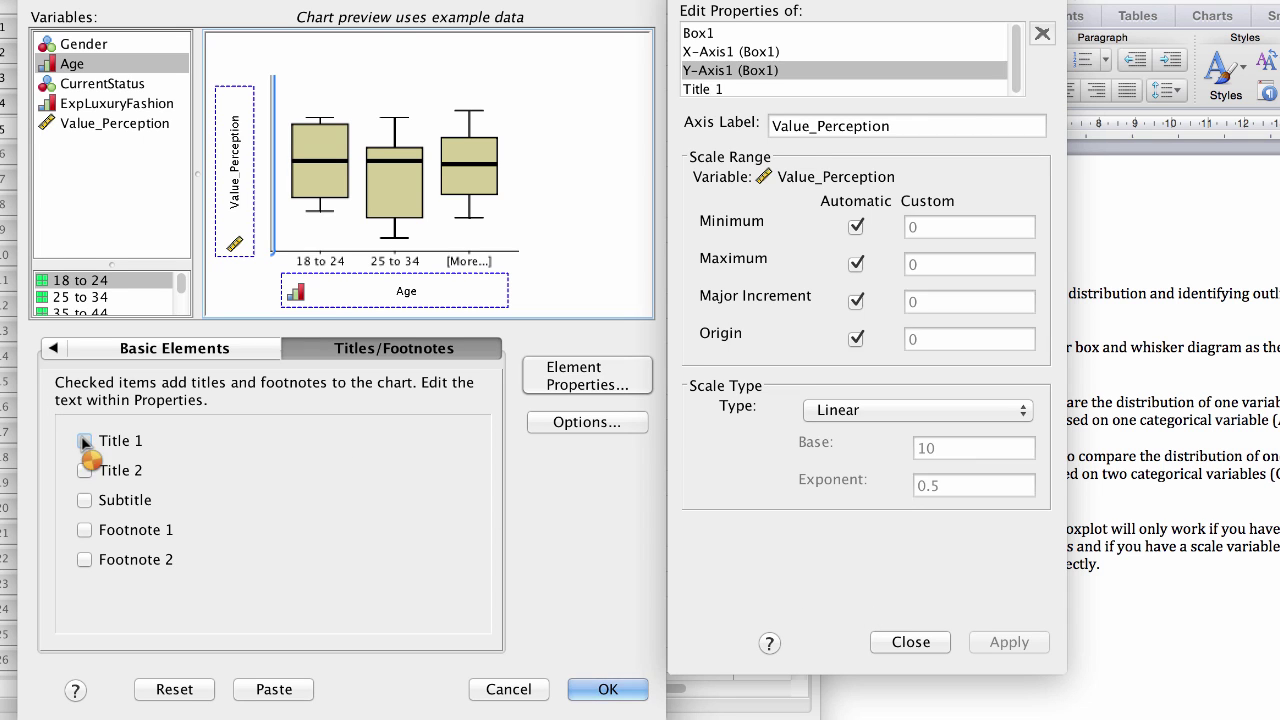
{"action": "left_click", "coordinate": [797, 210]}
{"action": "type", "text": "Value Perception Across Age Group"}
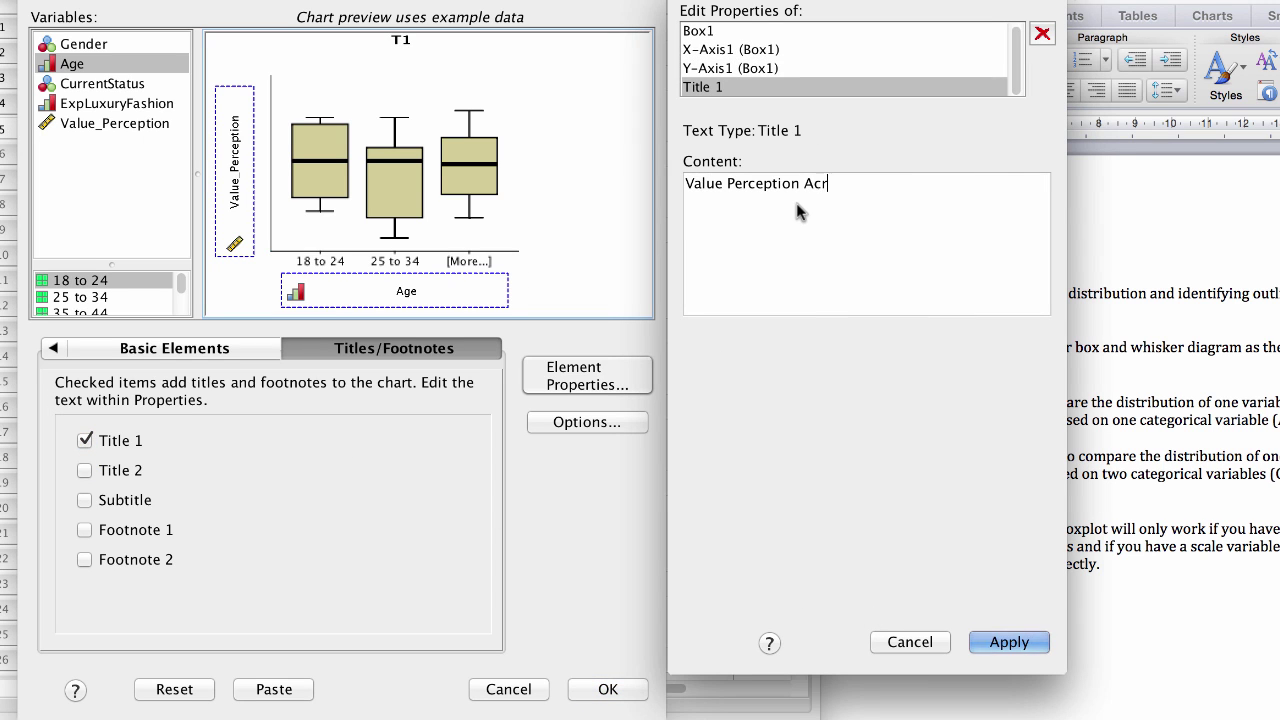
{"action": "left_click", "coordinate": [1009, 642]}
{"action": "left_click", "coordinate": [908, 642]}
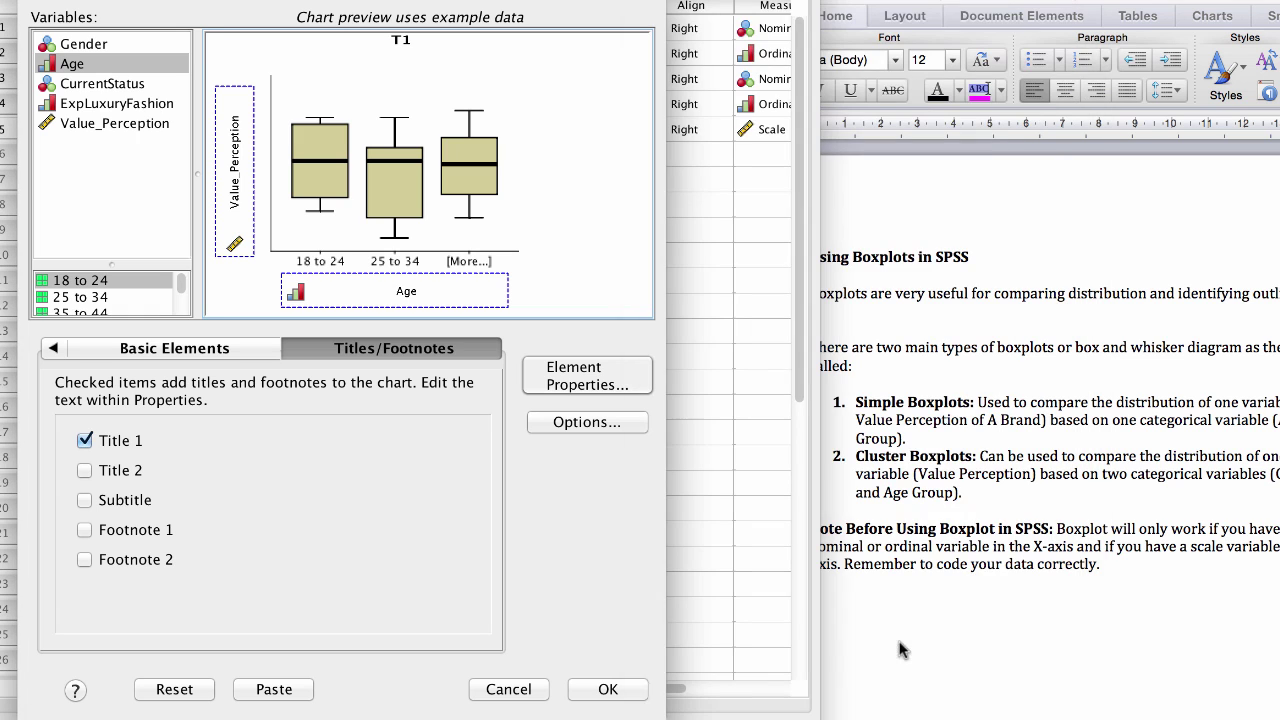
{"action": "left_click", "coordinate": [628, 688]}
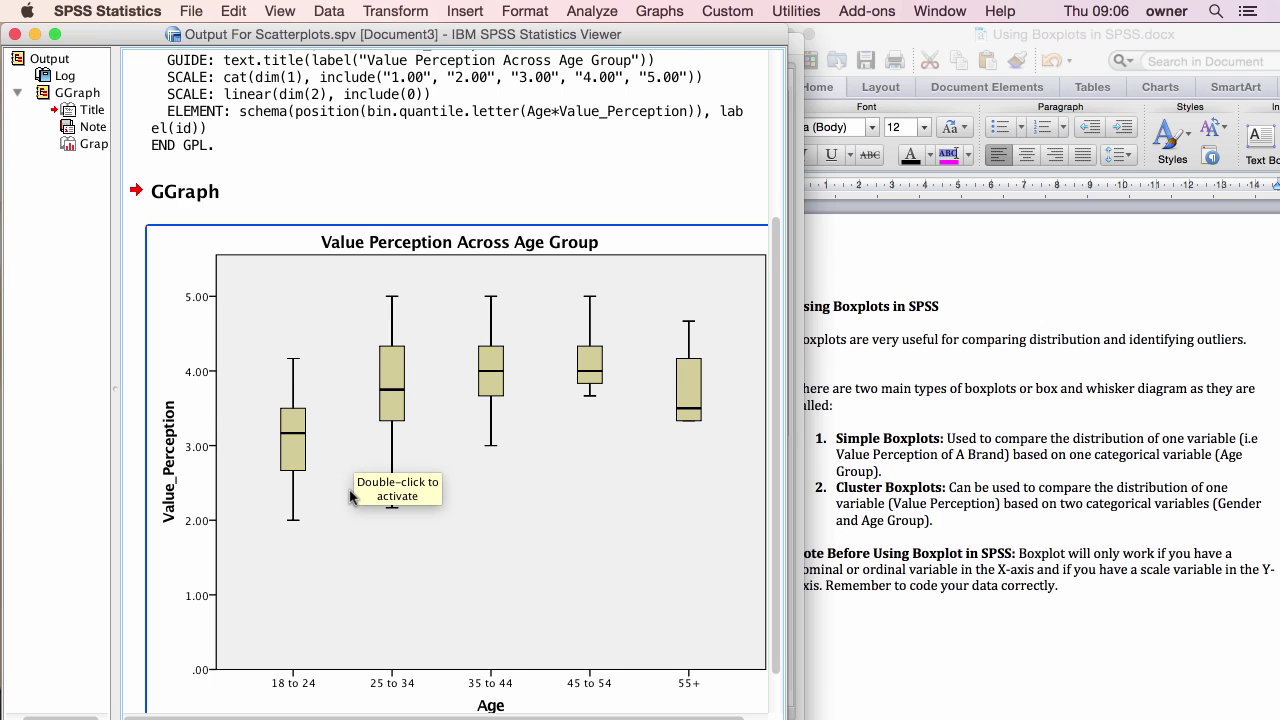
{"action": "scroll", "coordinate": [350, 497], "scroll_direction": "down", "scroll_amount": 2}
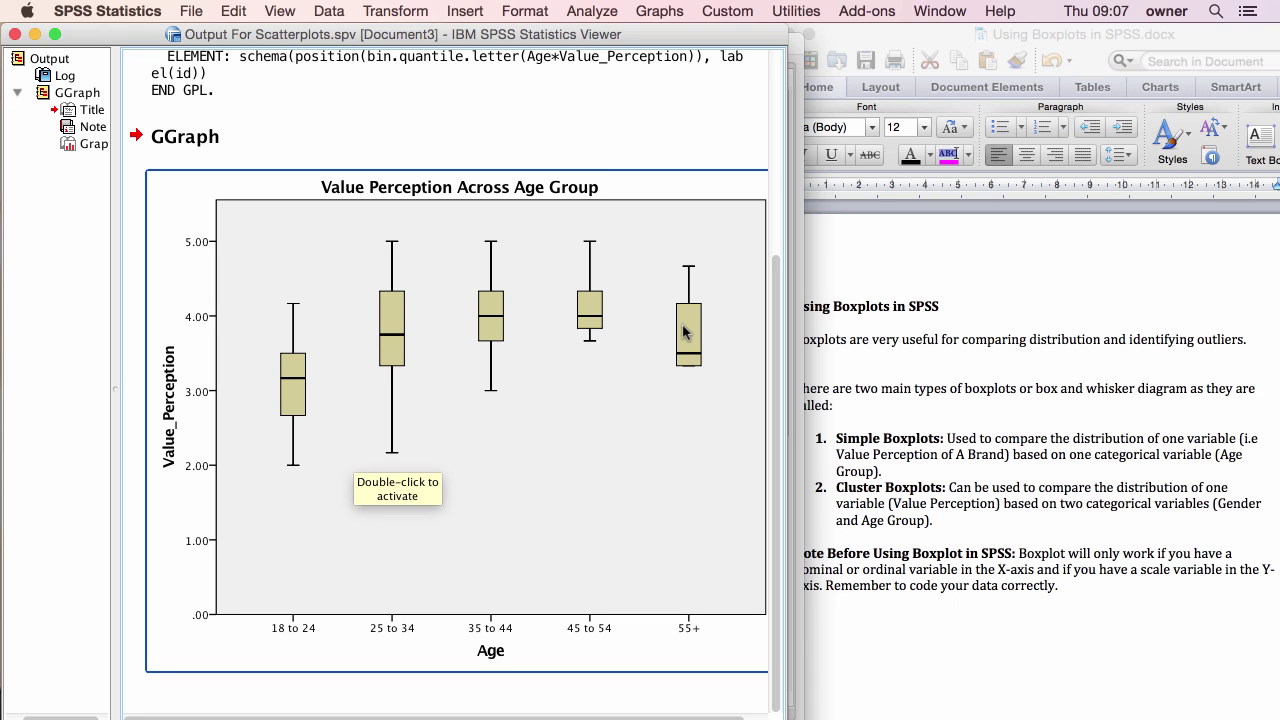
- In the Chart Editor, show data labels on the median lines (3.17, 3.75, 4.00, 4.00, 3.50)
{"action": "double_click", "coordinate": [477, 327]}
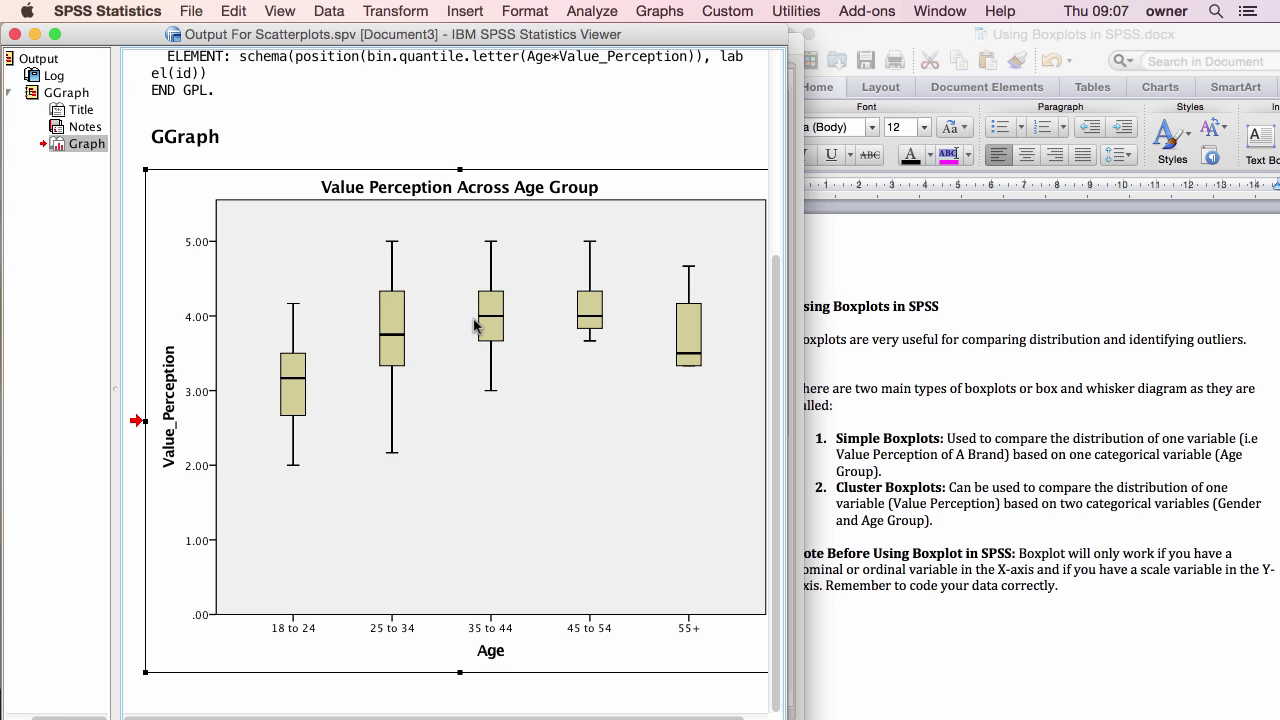
{"action": "left_click", "coordinate": [638, 380]}
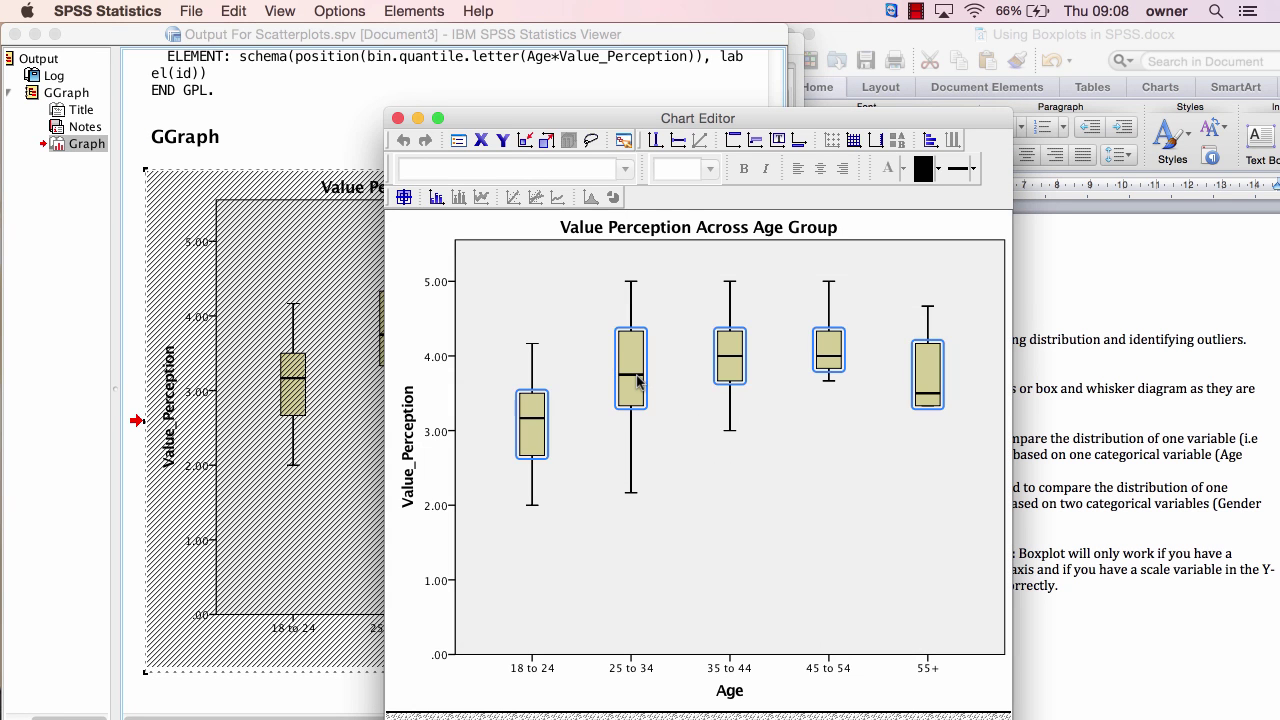
{"action": "left_click", "coordinate": [633, 381]}
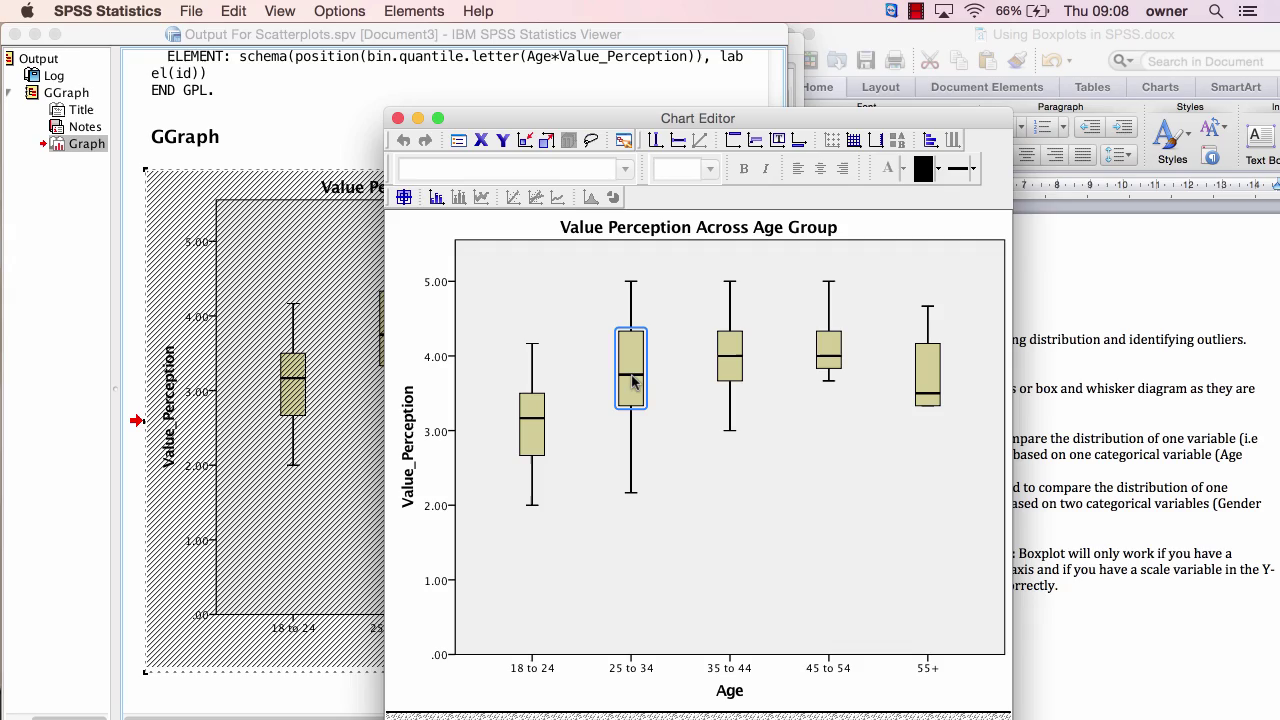
{"action": "left_click", "coordinate": [631, 376]}
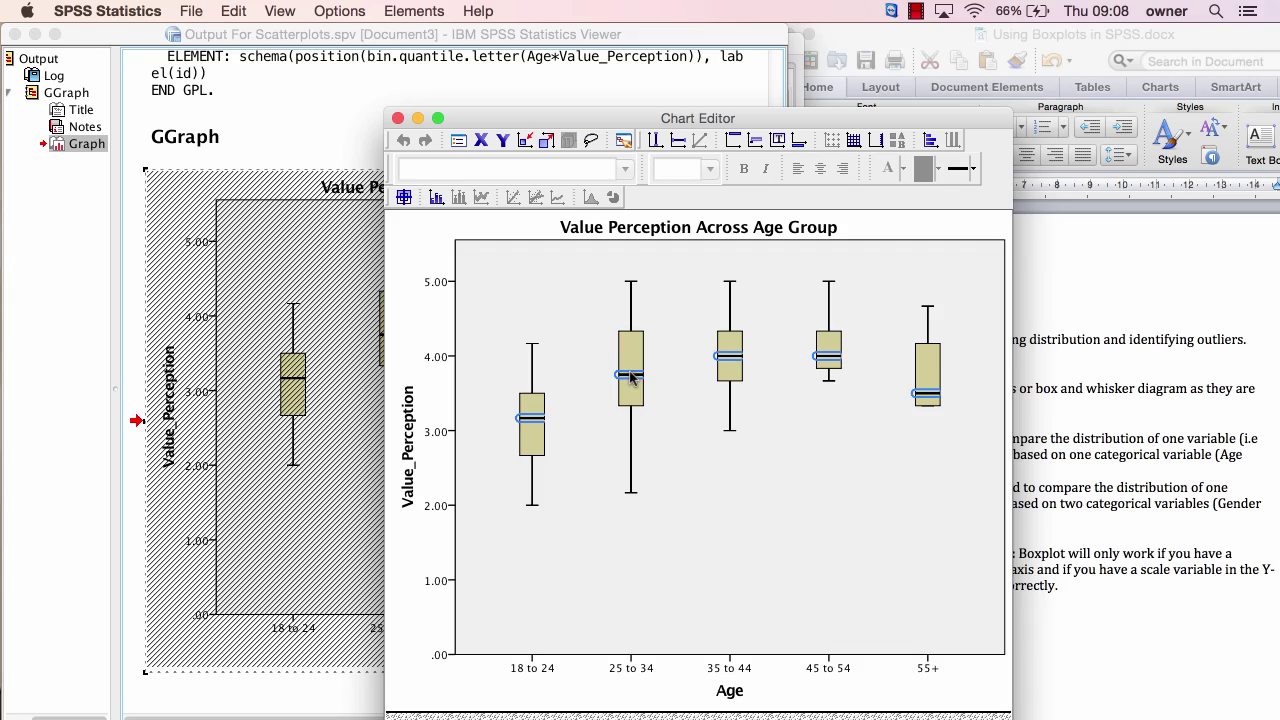
{"action": "right_click", "coordinate": [631, 376]}
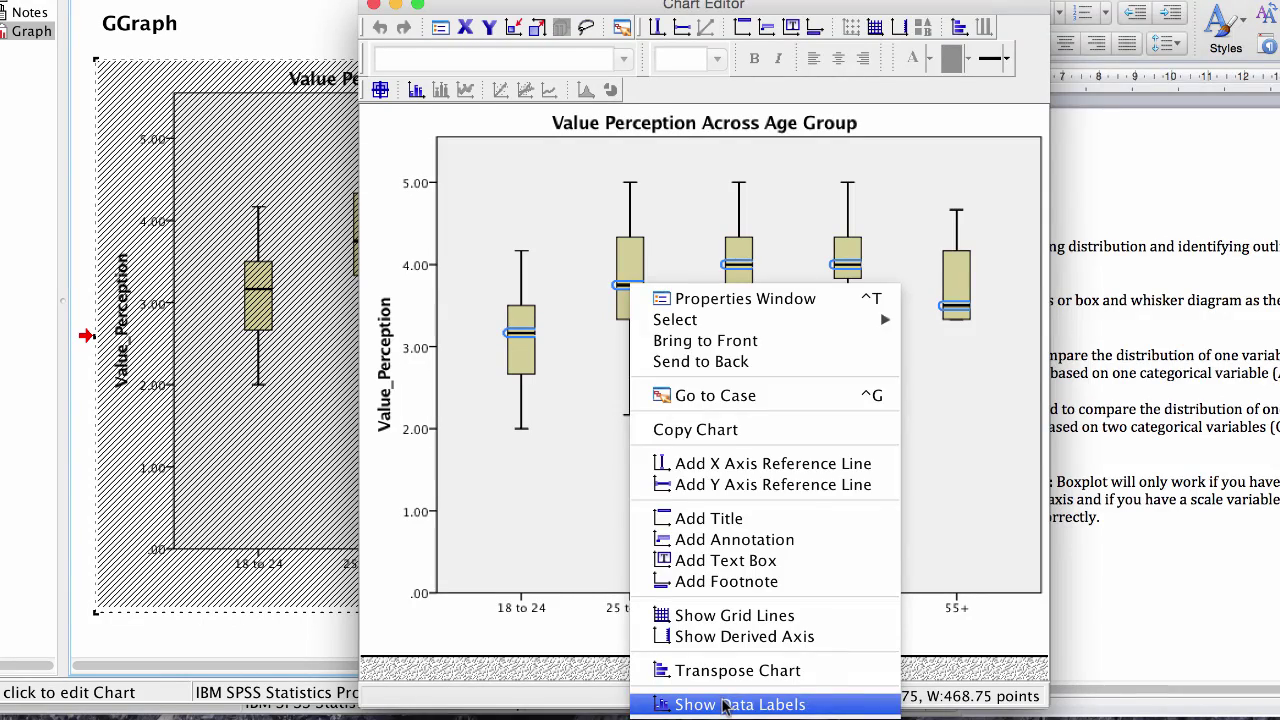
{"action": "left_click", "coordinate": [726, 703]}
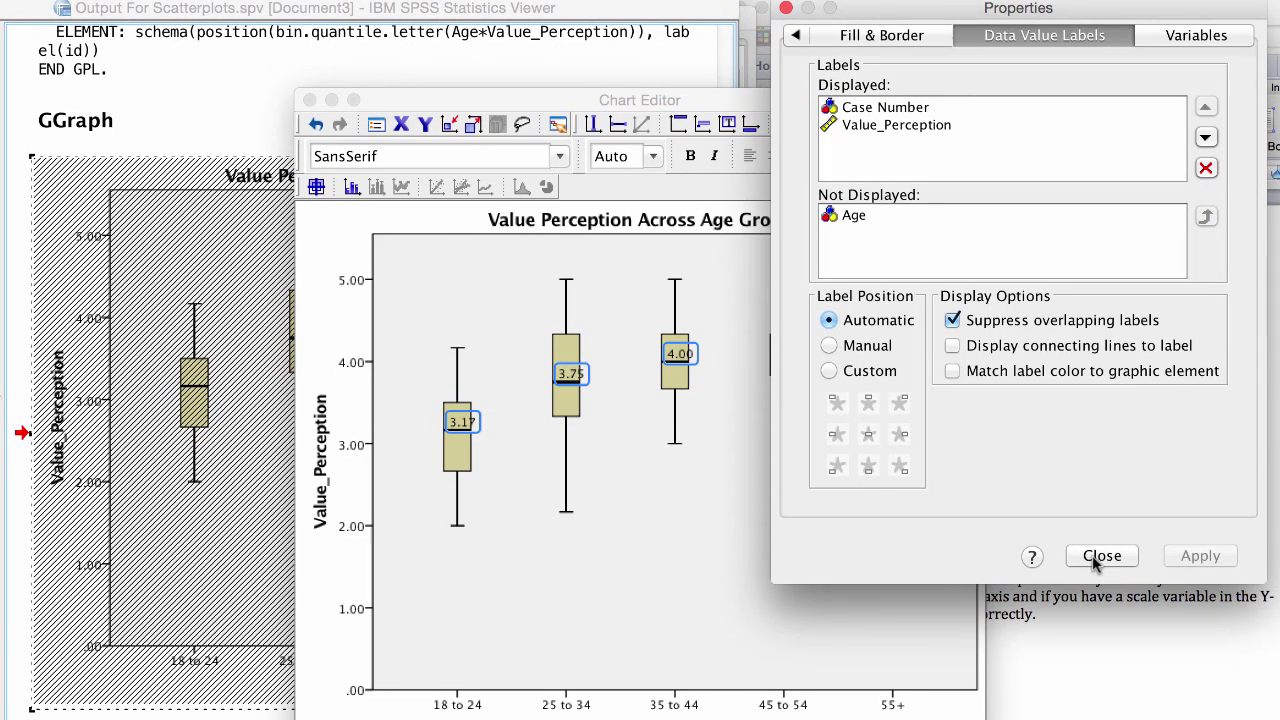
{"action": "left_click", "coordinate": [1095, 560]}
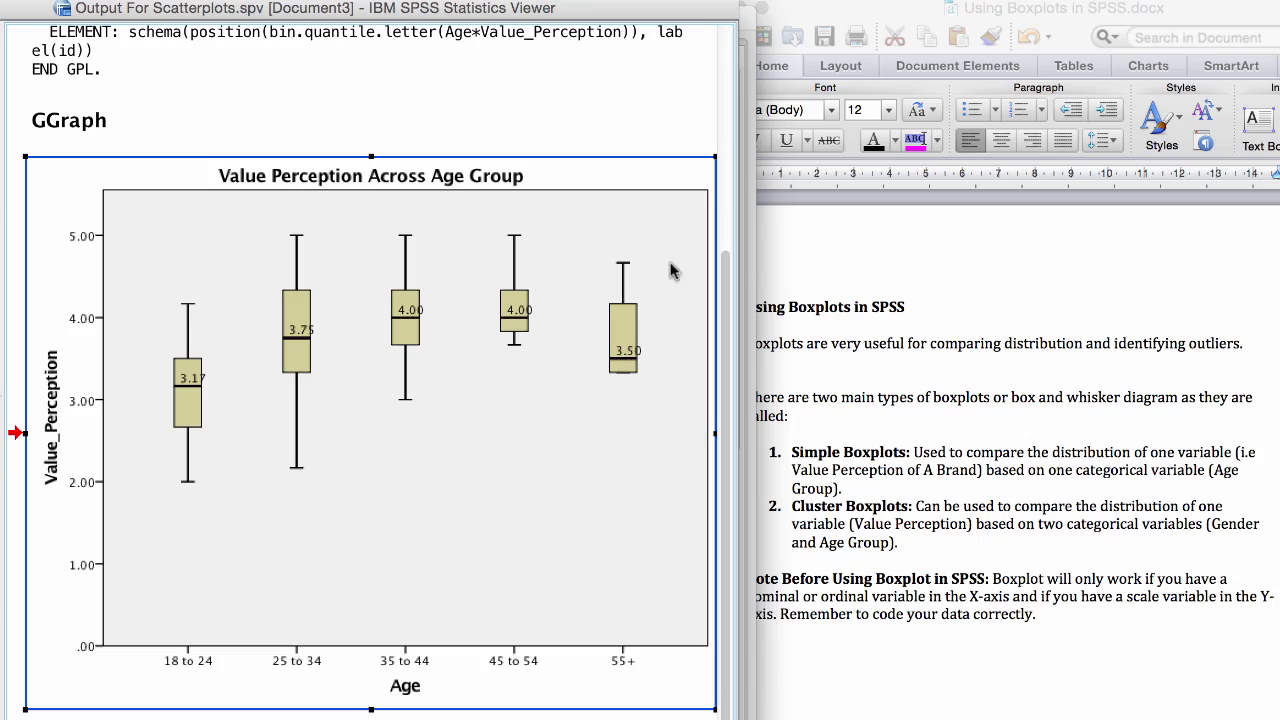
- Reopen Chart Builder on the boxplot gallery and reset the previous chart definition
{"action": "left_click", "coordinate": [597, 0]}
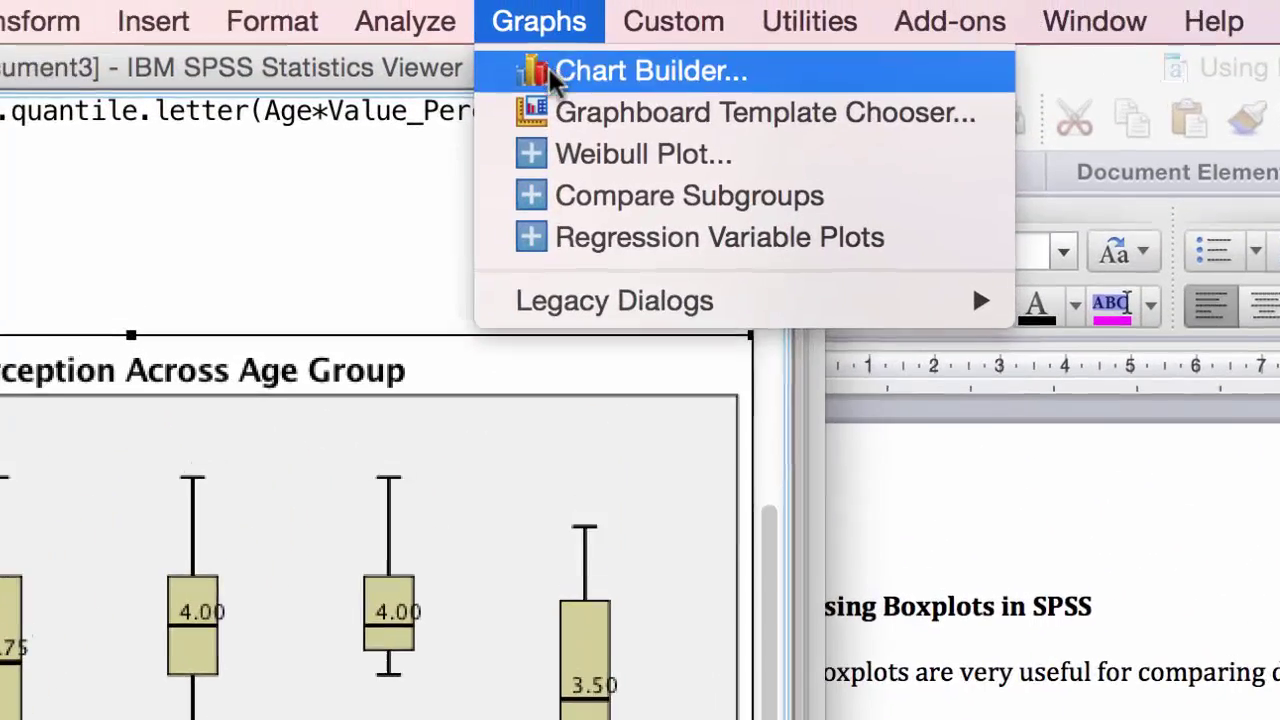
{"action": "left_click", "coordinate": [548, 68]}
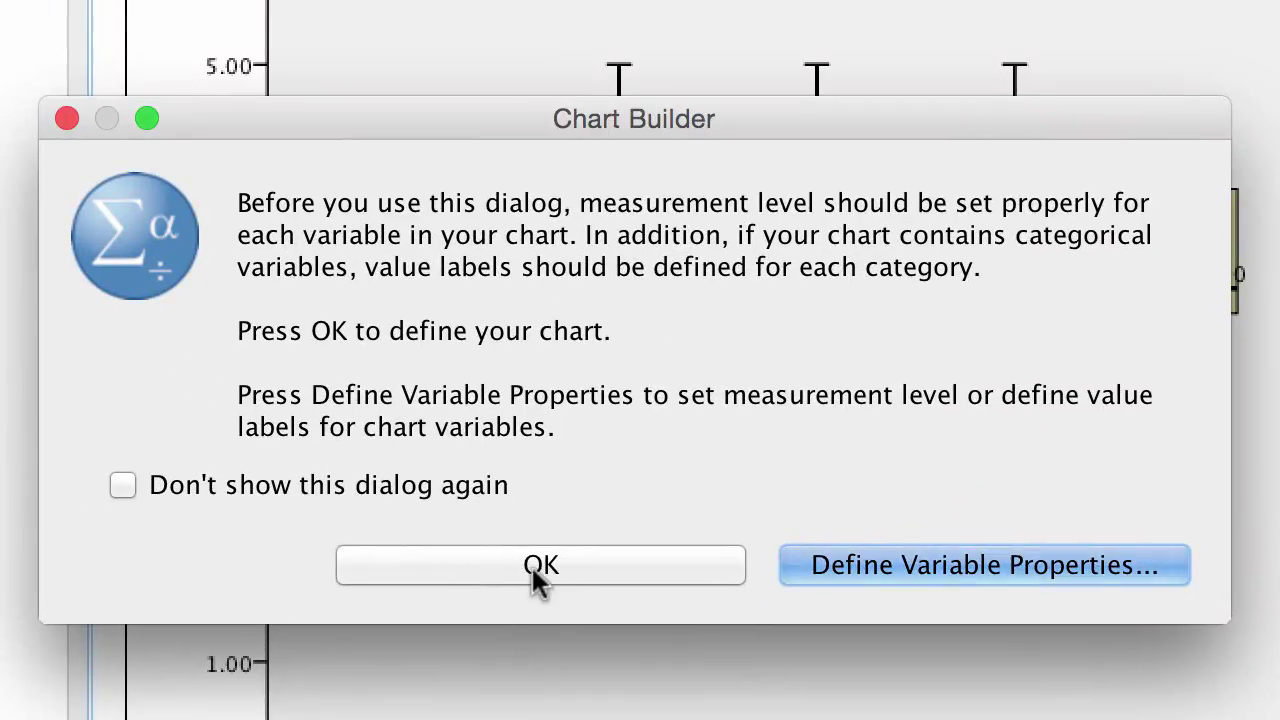
{"action": "left_click", "coordinate": [531, 564]}
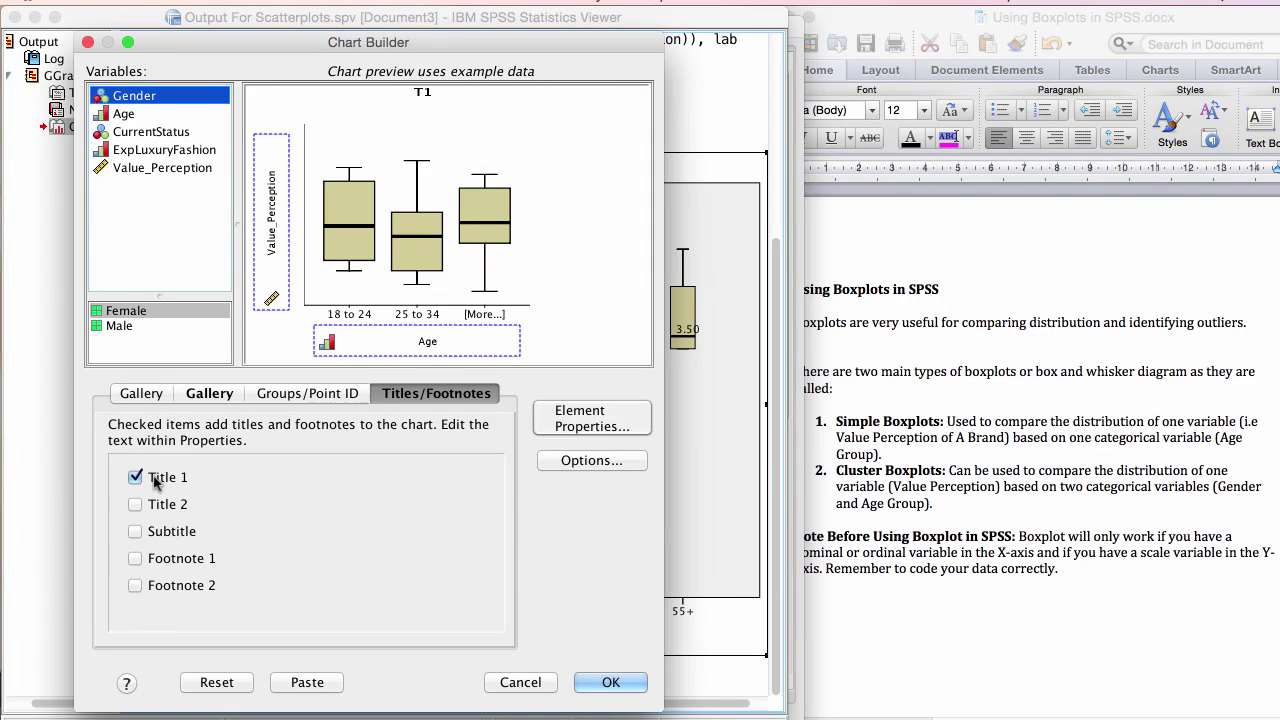
{"action": "left_click", "coordinate": [147, 394]}
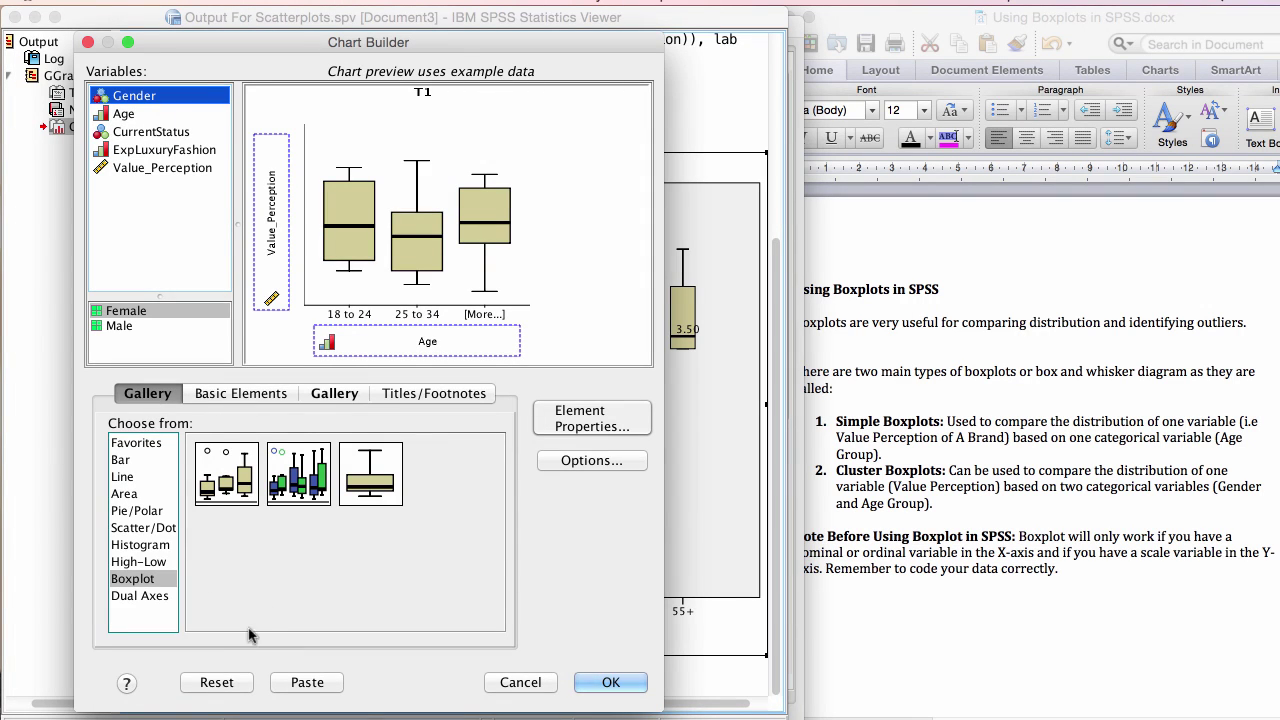
{"action": "left_click", "coordinate": [212, 682]}
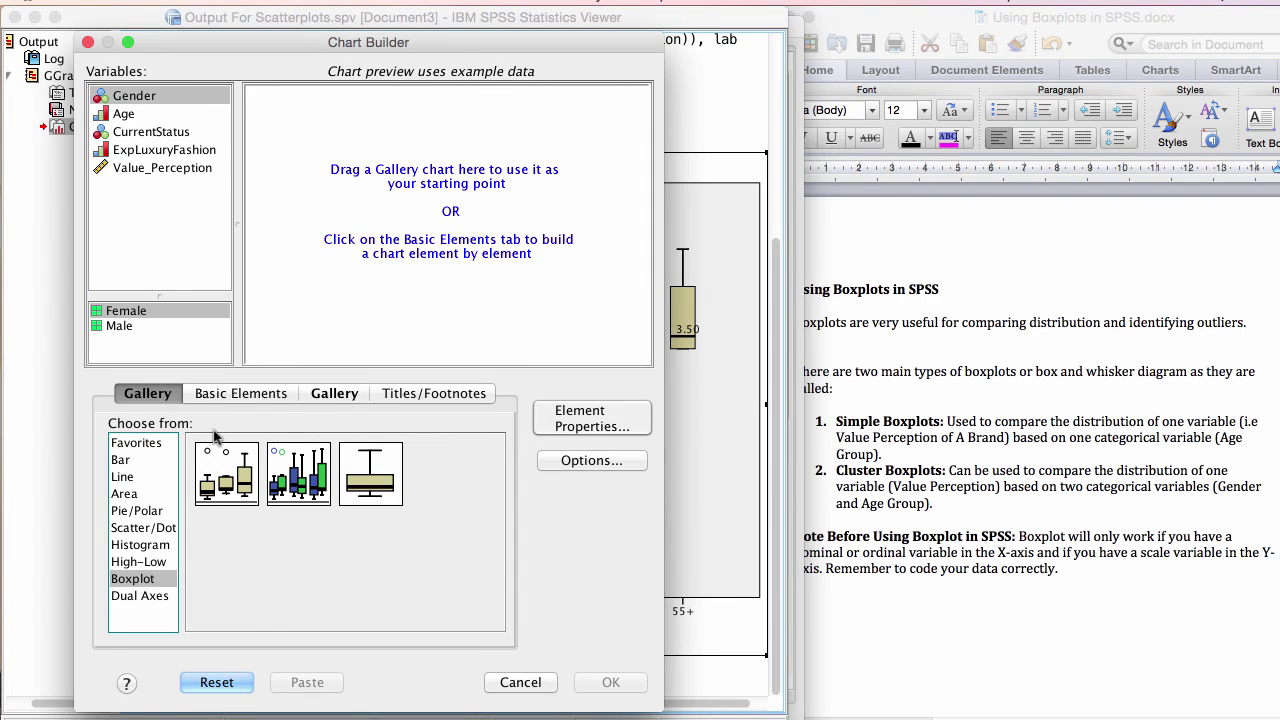
- Build a clustered boxplot with Value_Perception on Y, Age on X, clustered by Gender
{"action": "left_click_drag", "start_coordinate": [296, 462], "coordinate": [366, 185]}
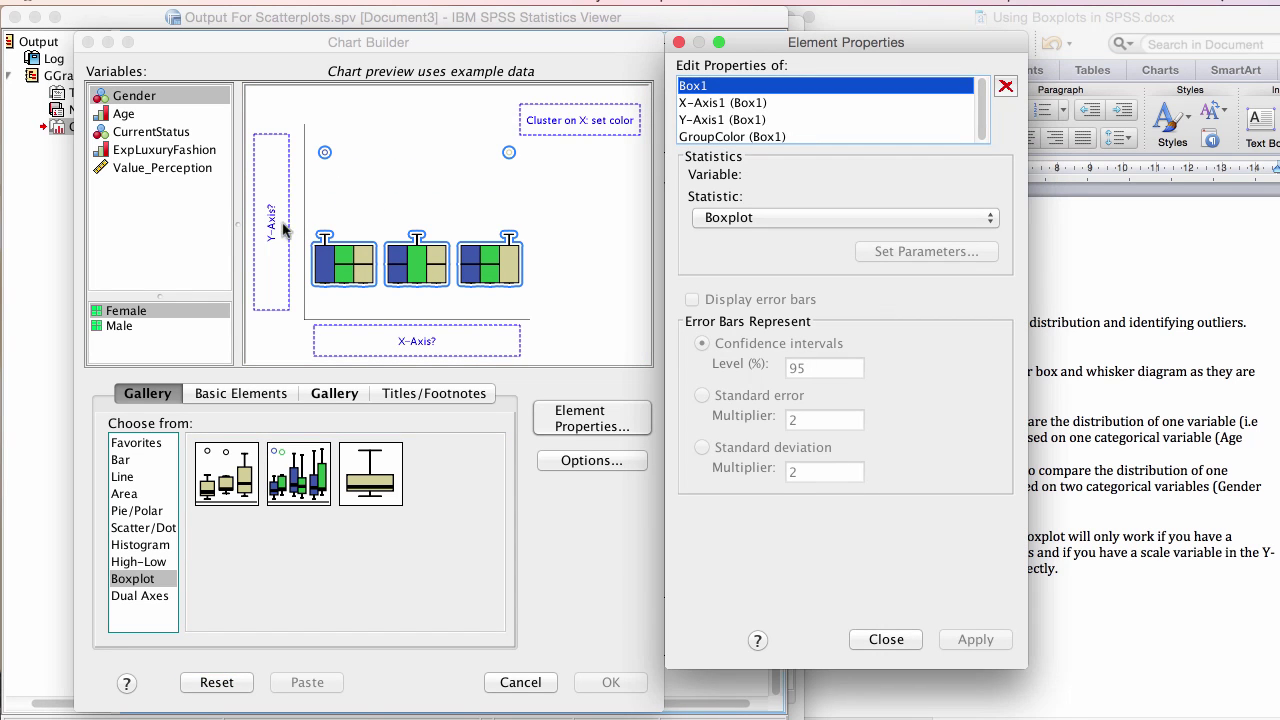
{"action": "left_click_drag", "start_coordinate": [150, 168], "coordinate": [272, 166]}
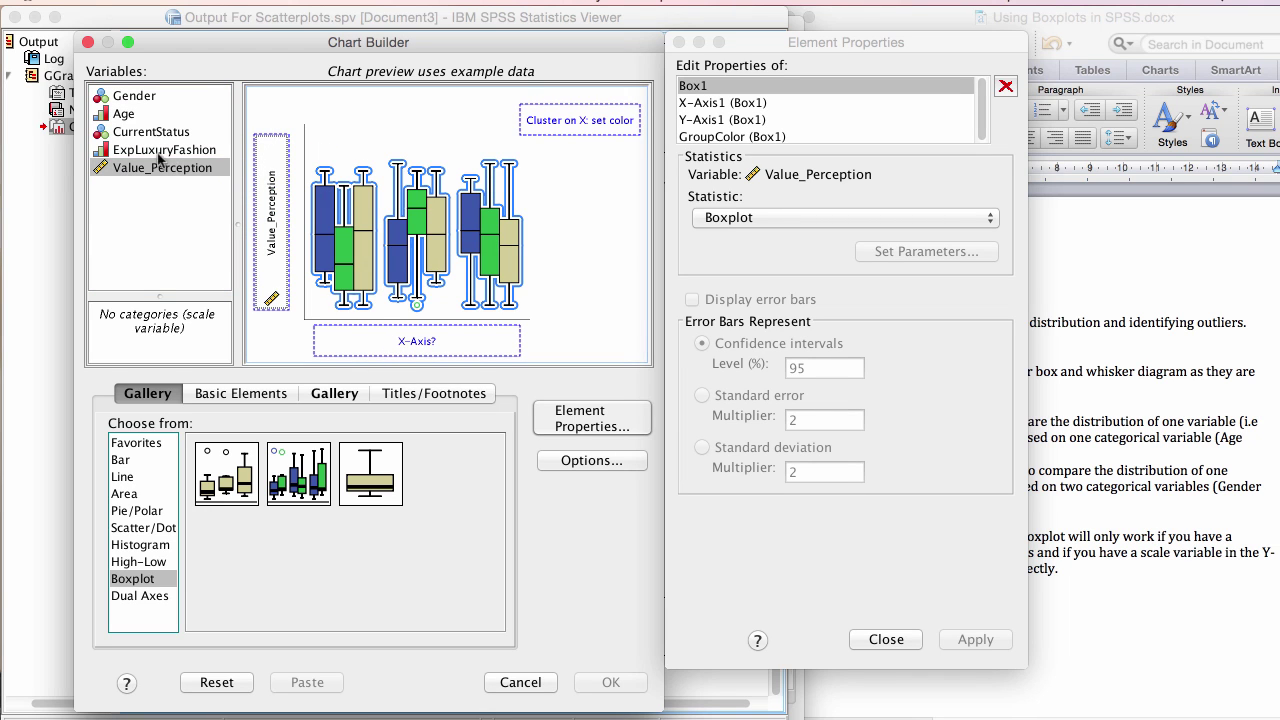
{"action": "left_click_drag", "start_coordinate": [122, 120], "coordinate": [403, 342]}
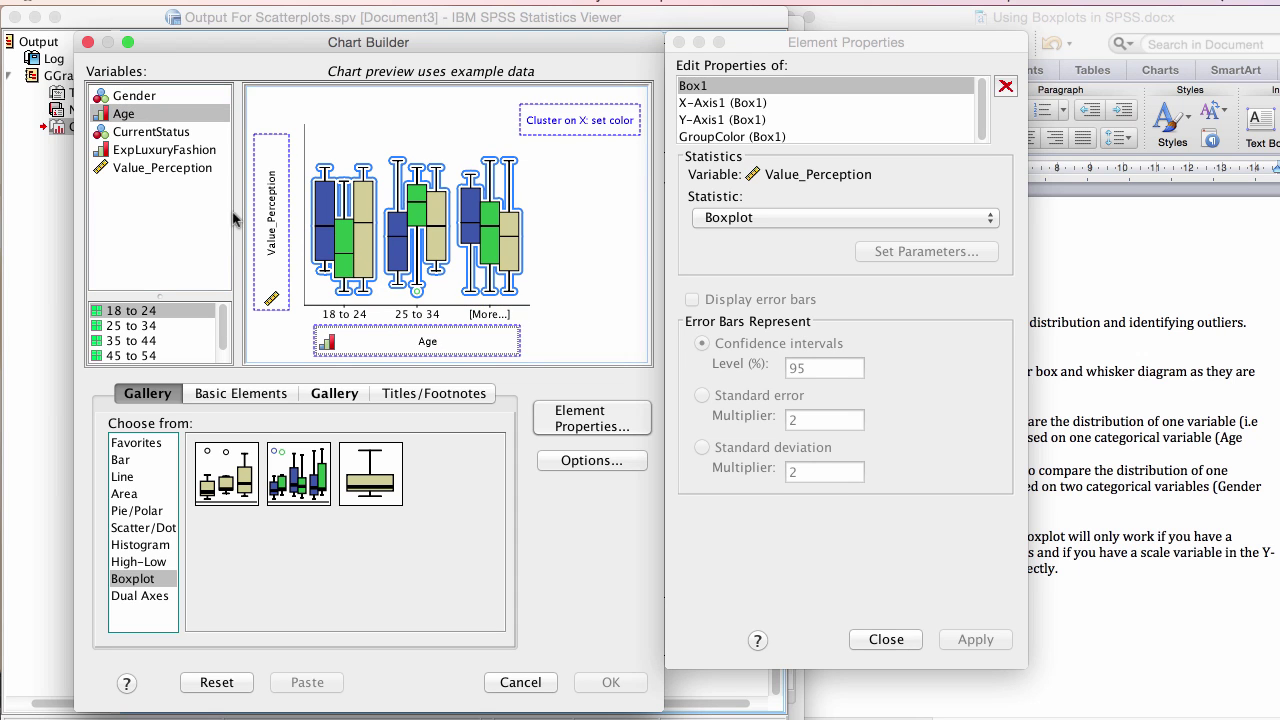
{"action": "left_click", "coordinate": [143, 97]}
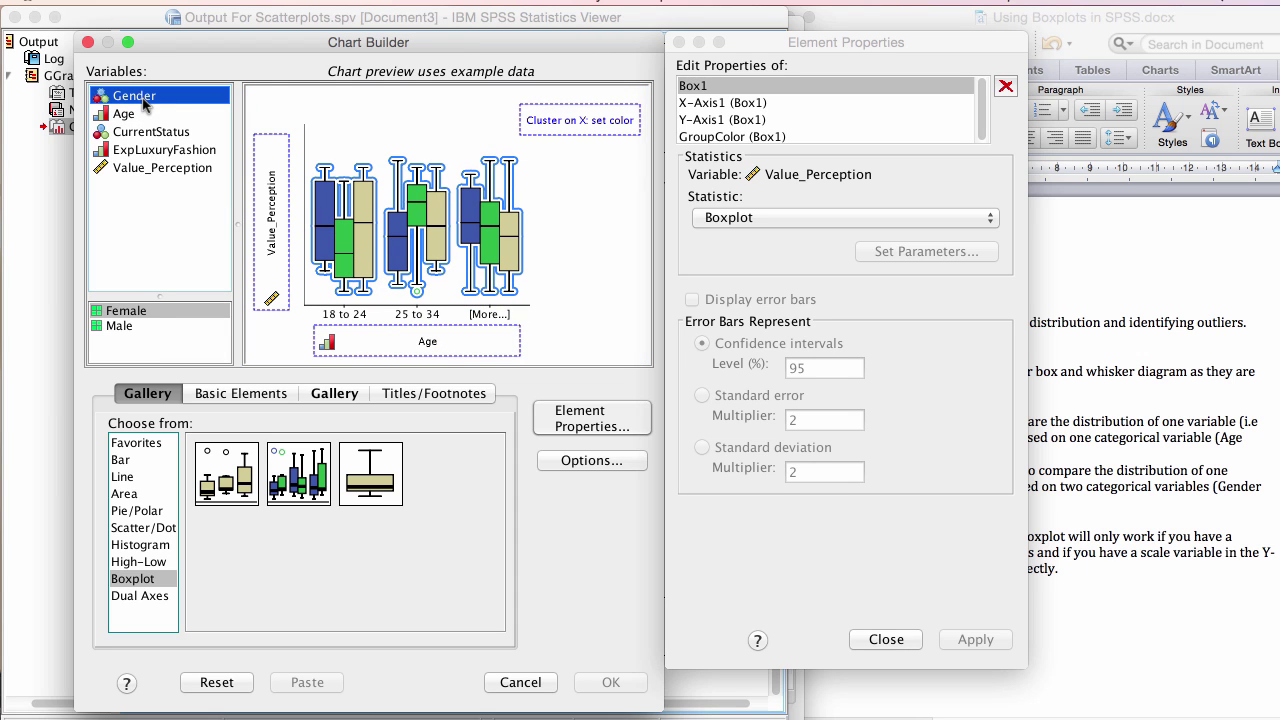
{"action": "left_click_drag", "start_coordinate": [145, 103], "coordinate": [571, 120]}
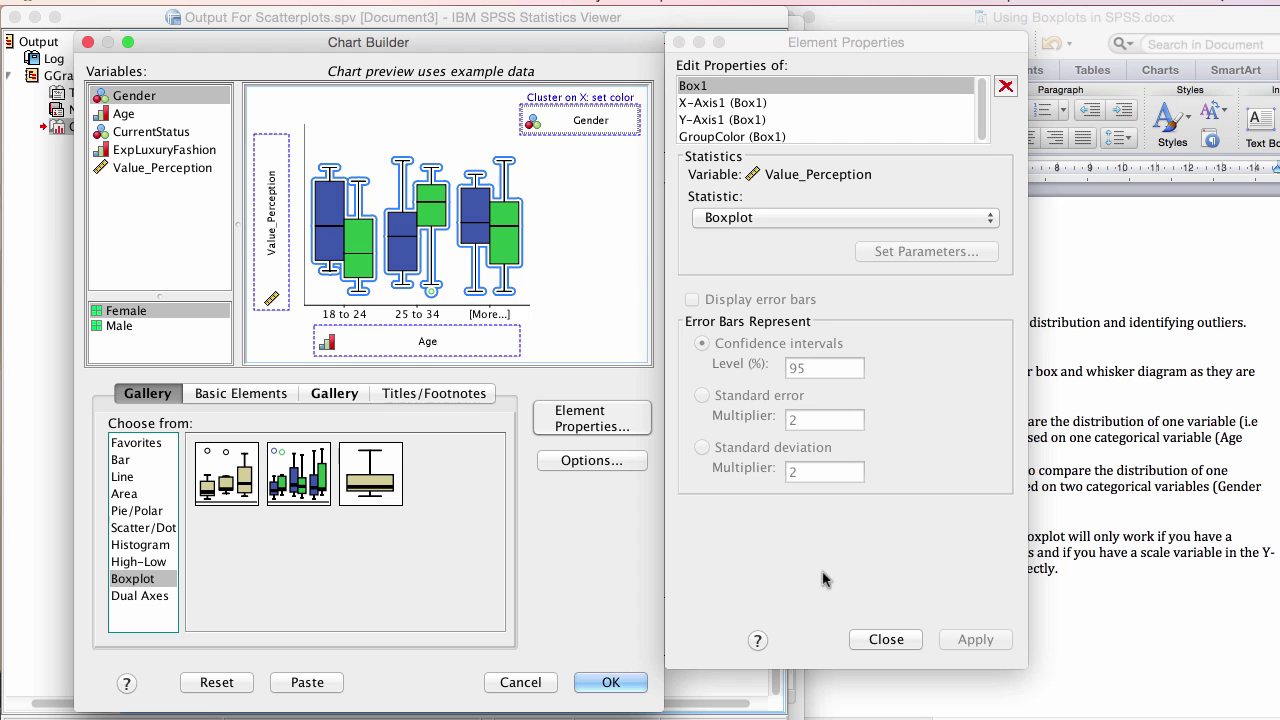
- Generate the clustered boxplot and scroll down to the new chart in the Viewer
{"action": "left_click", "coordinate": [886, 639]}
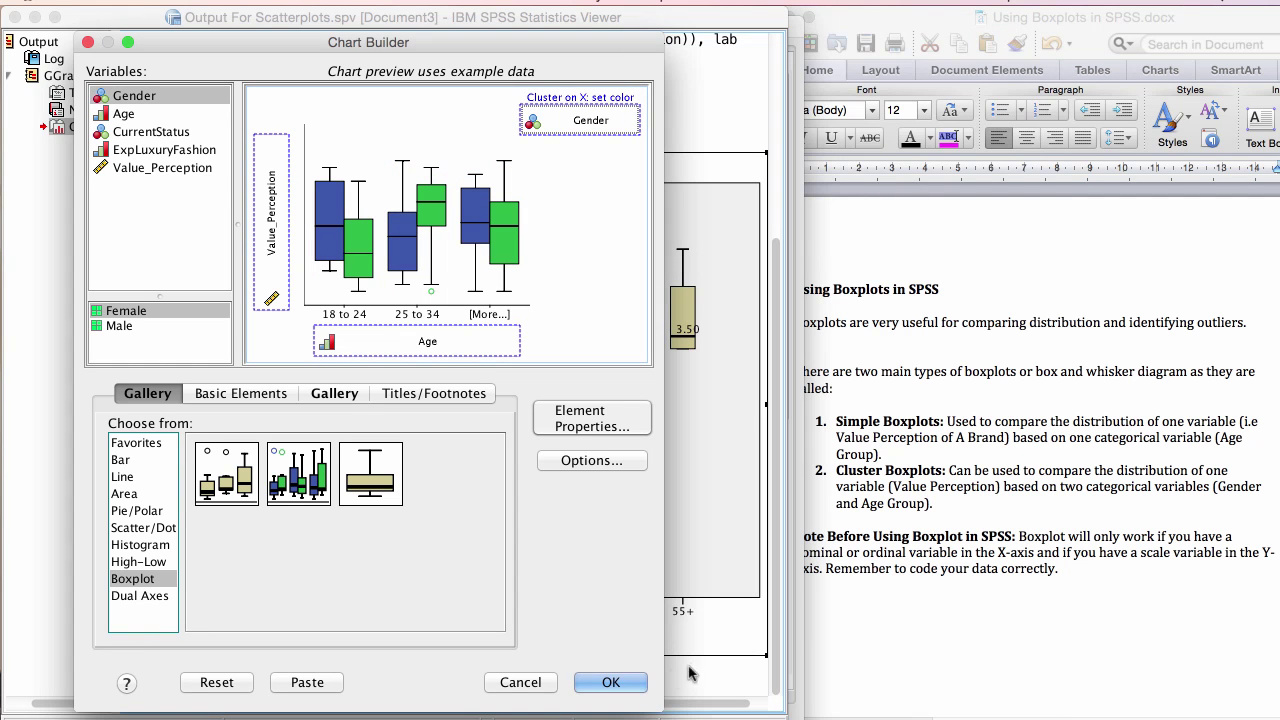
{"action": "left_click", "coordinate": [611, 682]}
{"action": "scroll", "coordinate": [552, 520], "scroll_direction": "down", "scroll_amount": 5}
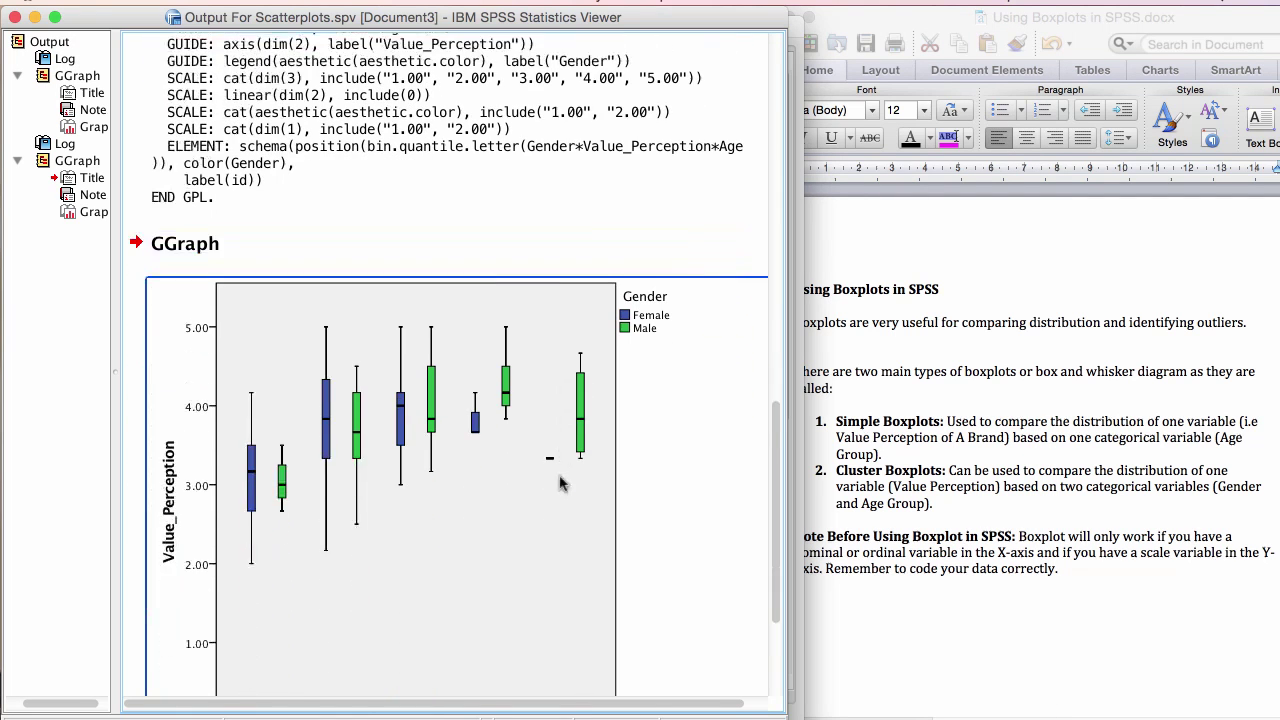
{"action": "scroll", "coordinate": [560, 483], "scroll_direction": "down", "scroll_amount": 3}
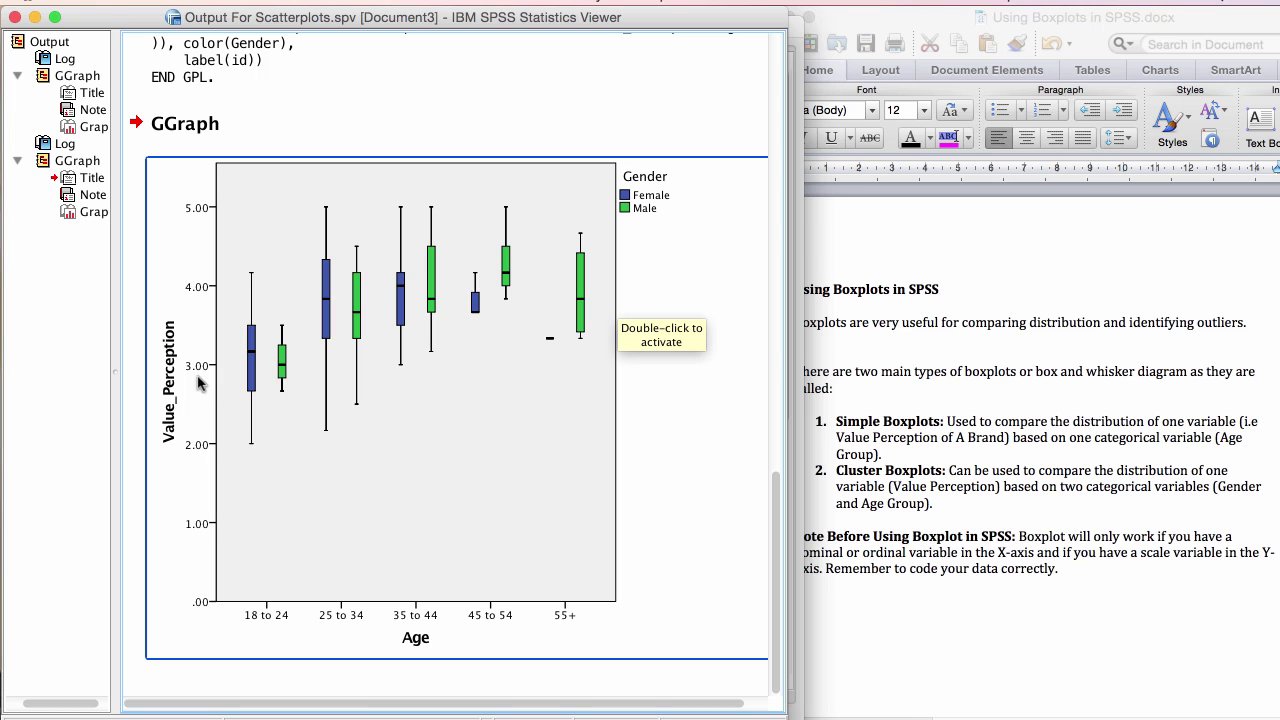